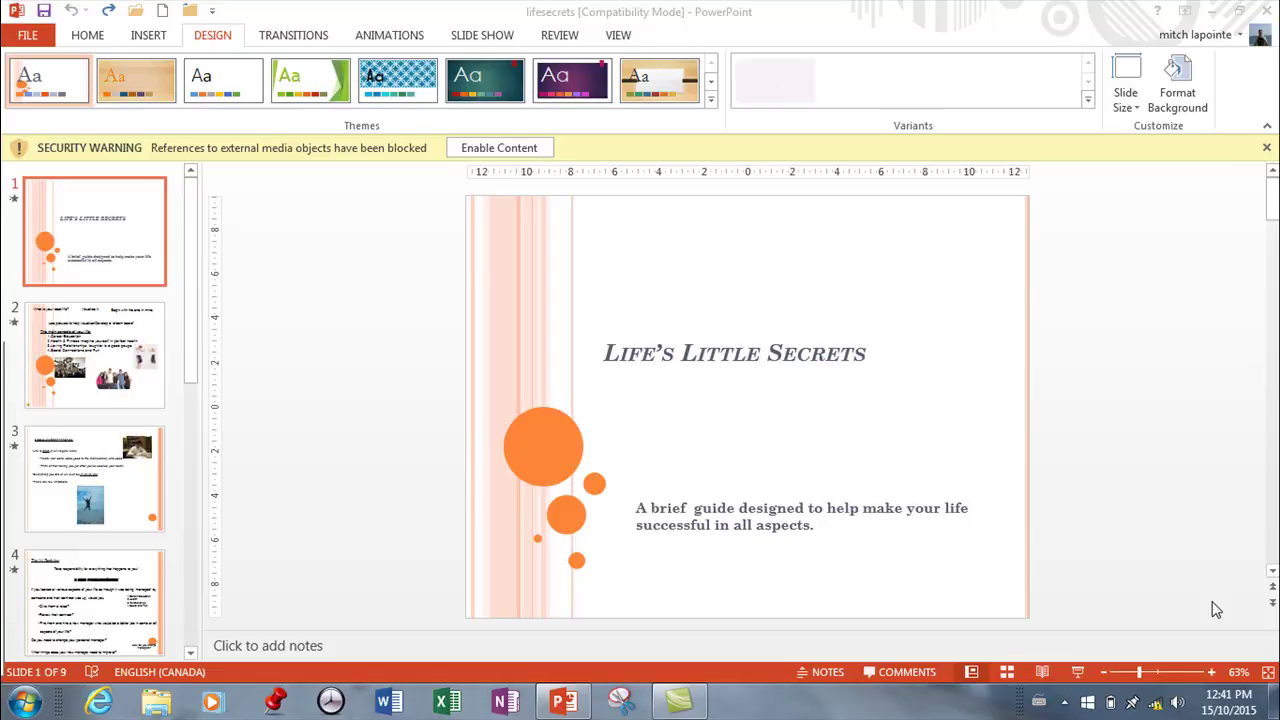
Expand the Design tab's Themes gallery to show every available theme
click(712, 104)
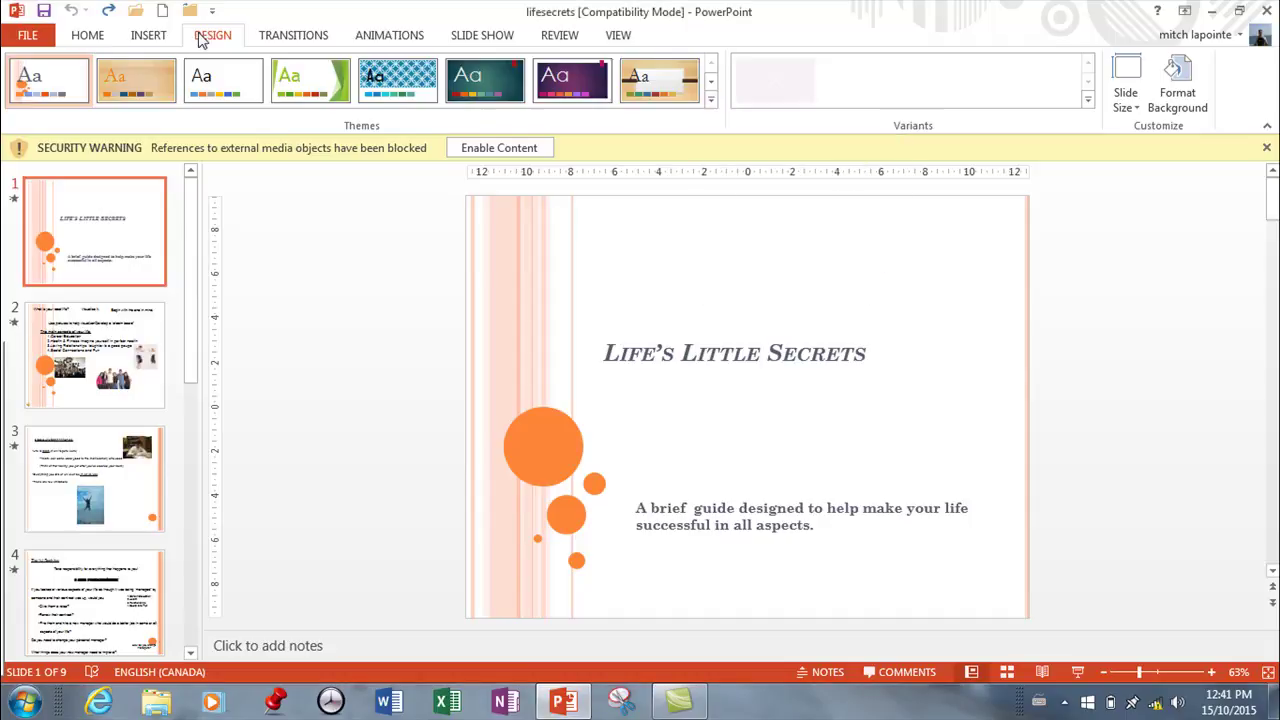
click(711, 100)
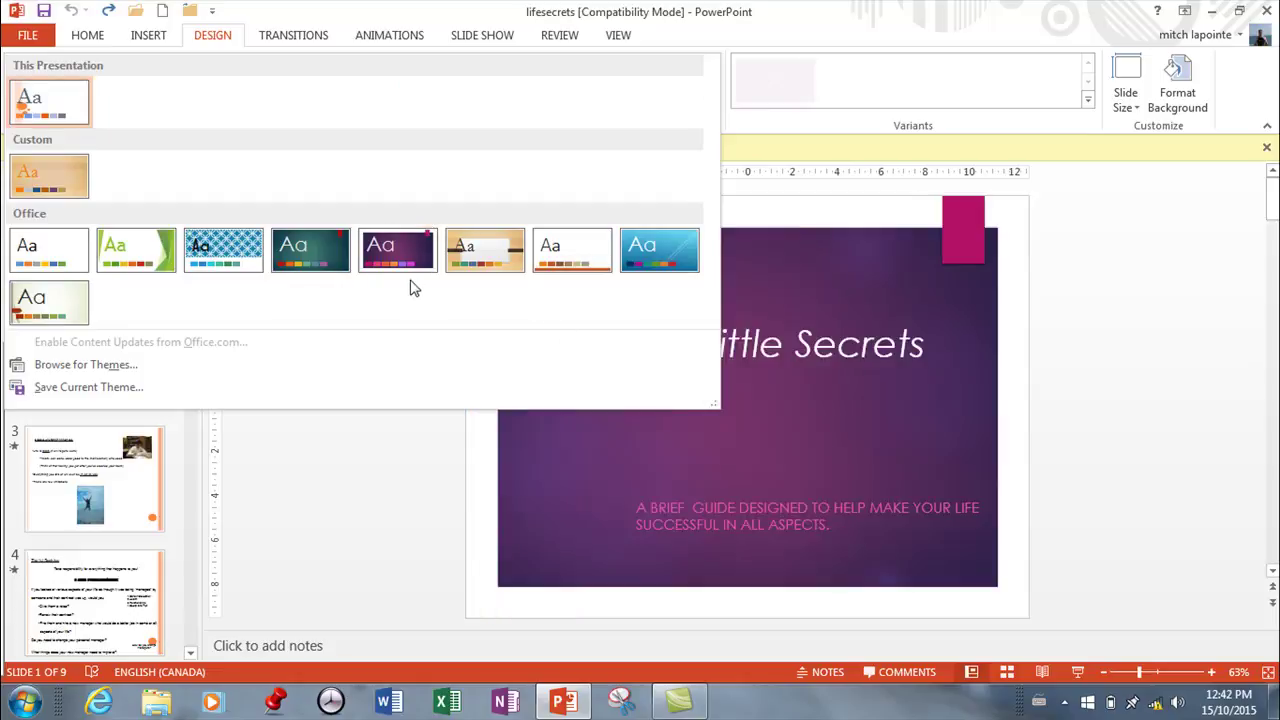
Try the blue circles, wood, Office and dark teal themes, then apply purple Ion Boardroom
click(230, 251)
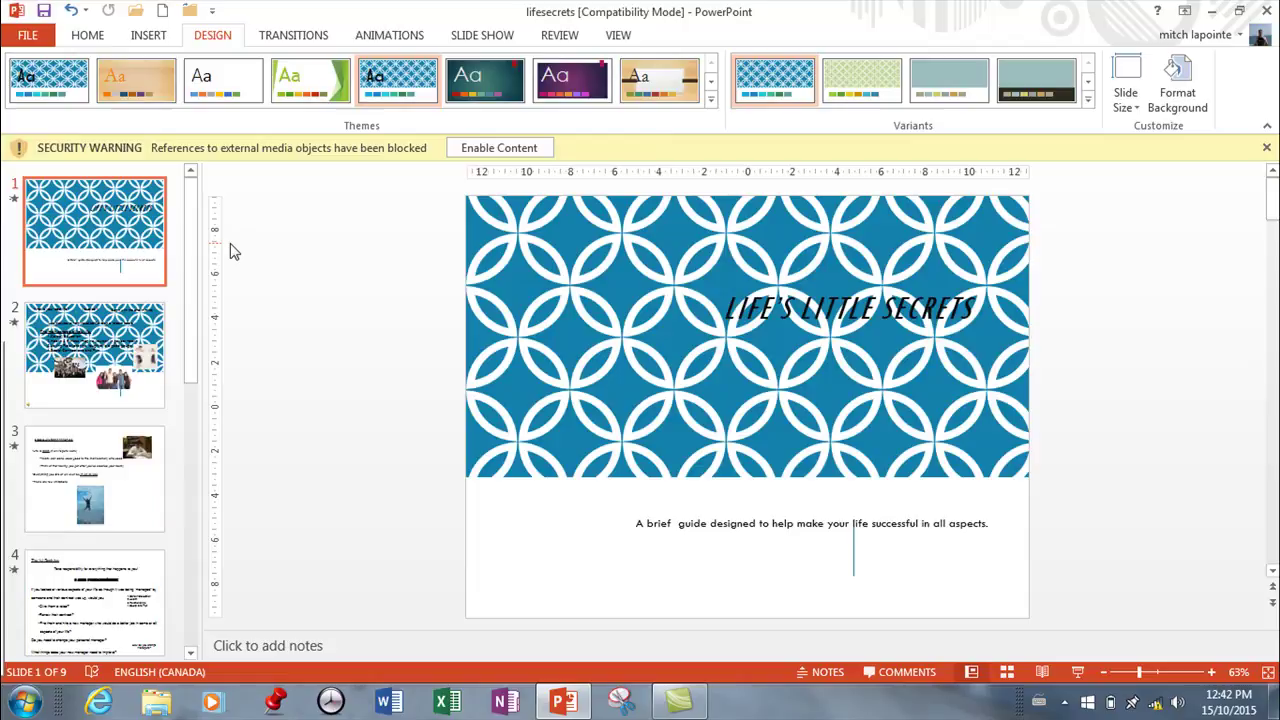
scroll(233, 258, down, 3)
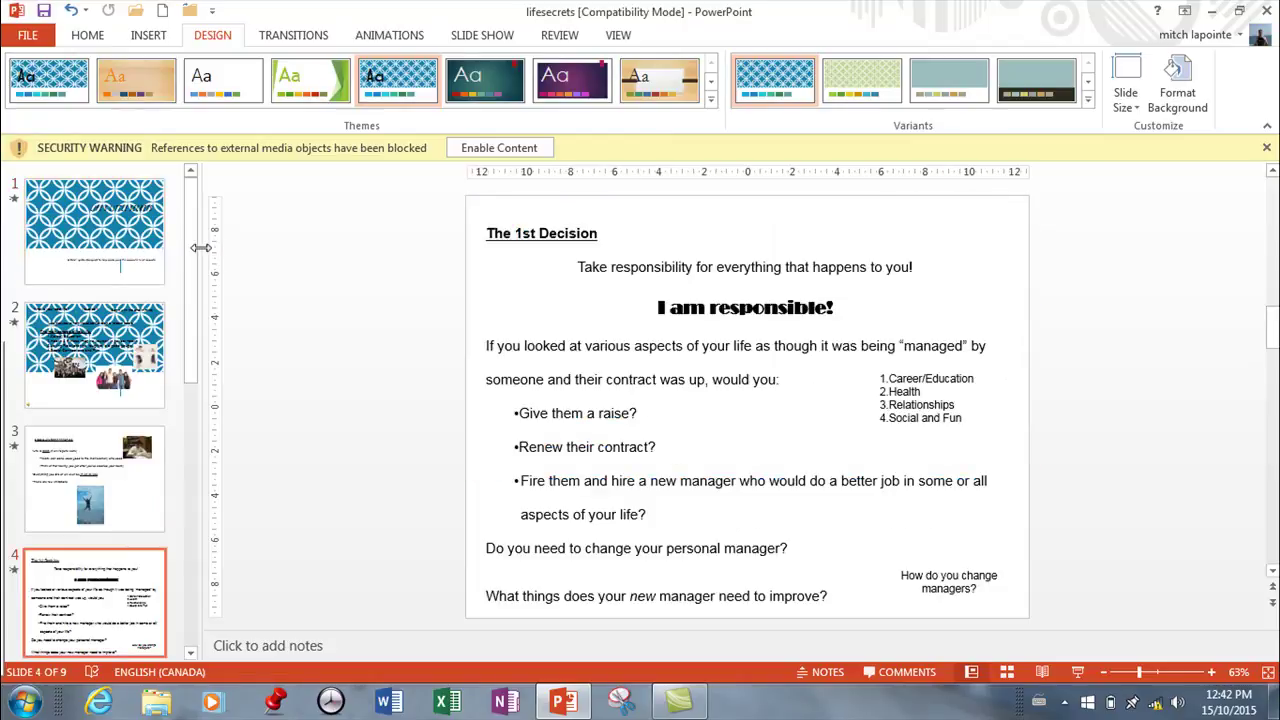
click(150, 90)
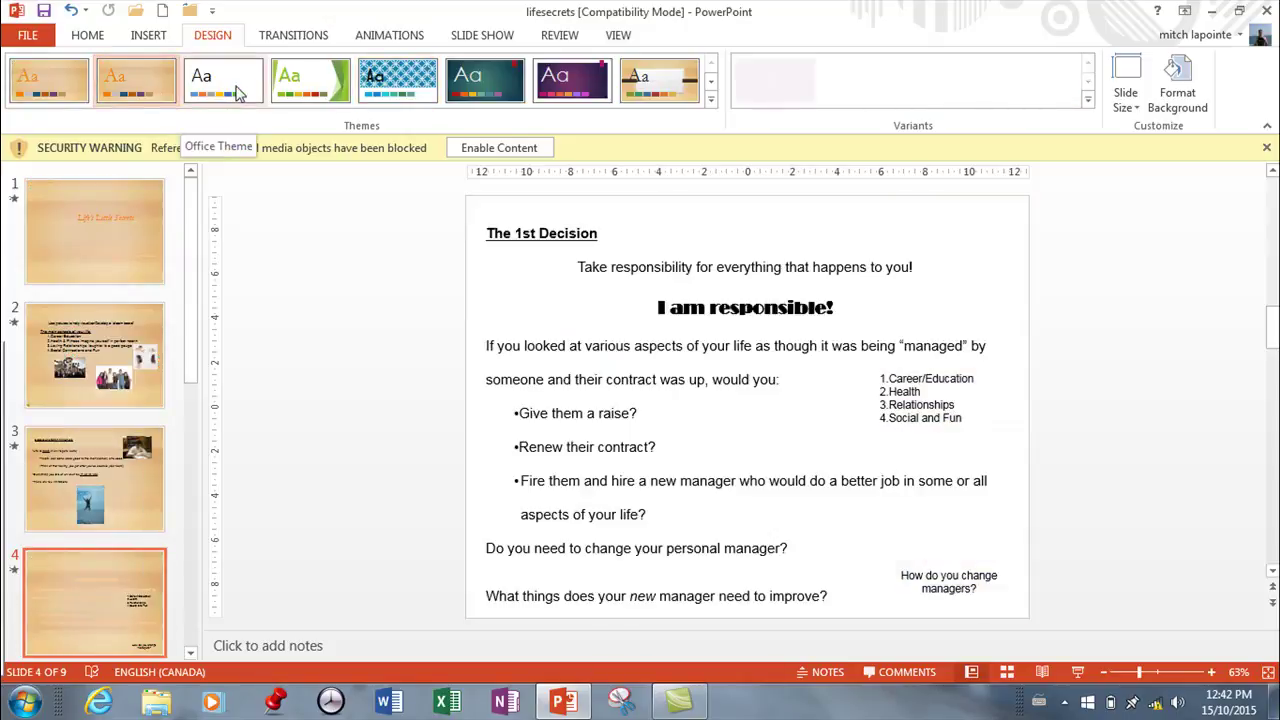
click(238, 93)
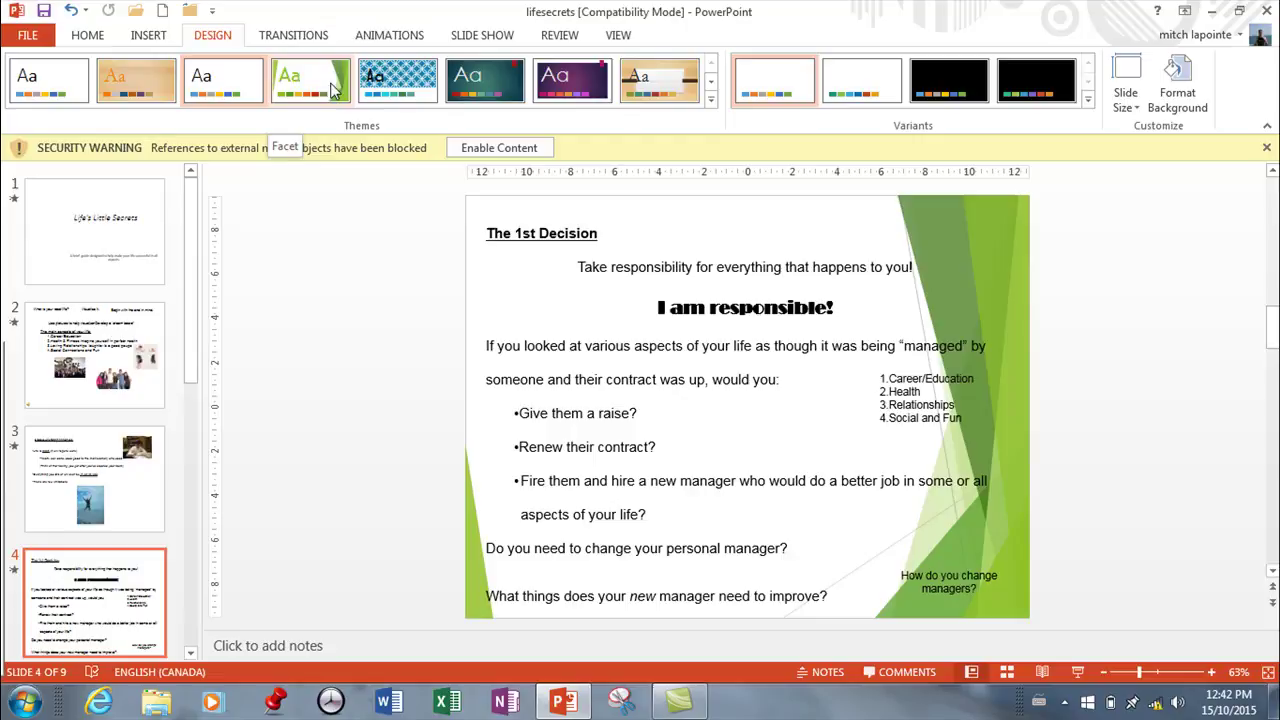
click(488, 75)
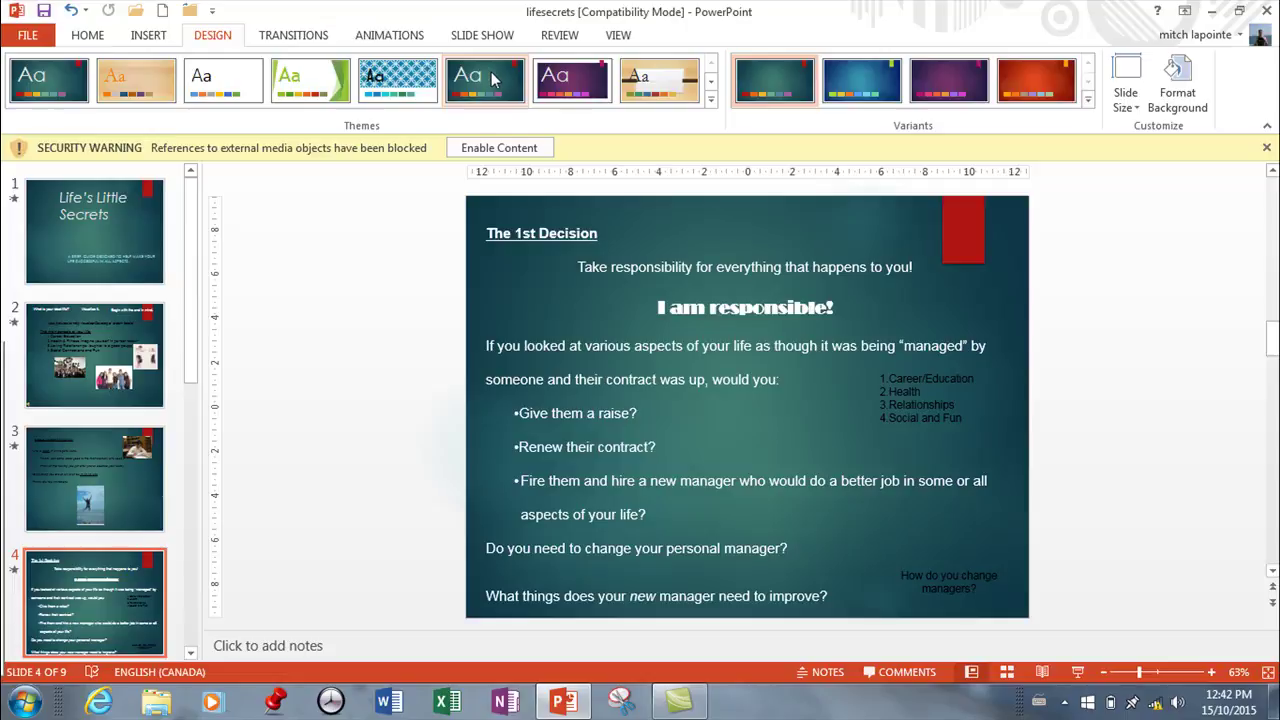
click(580, 84)
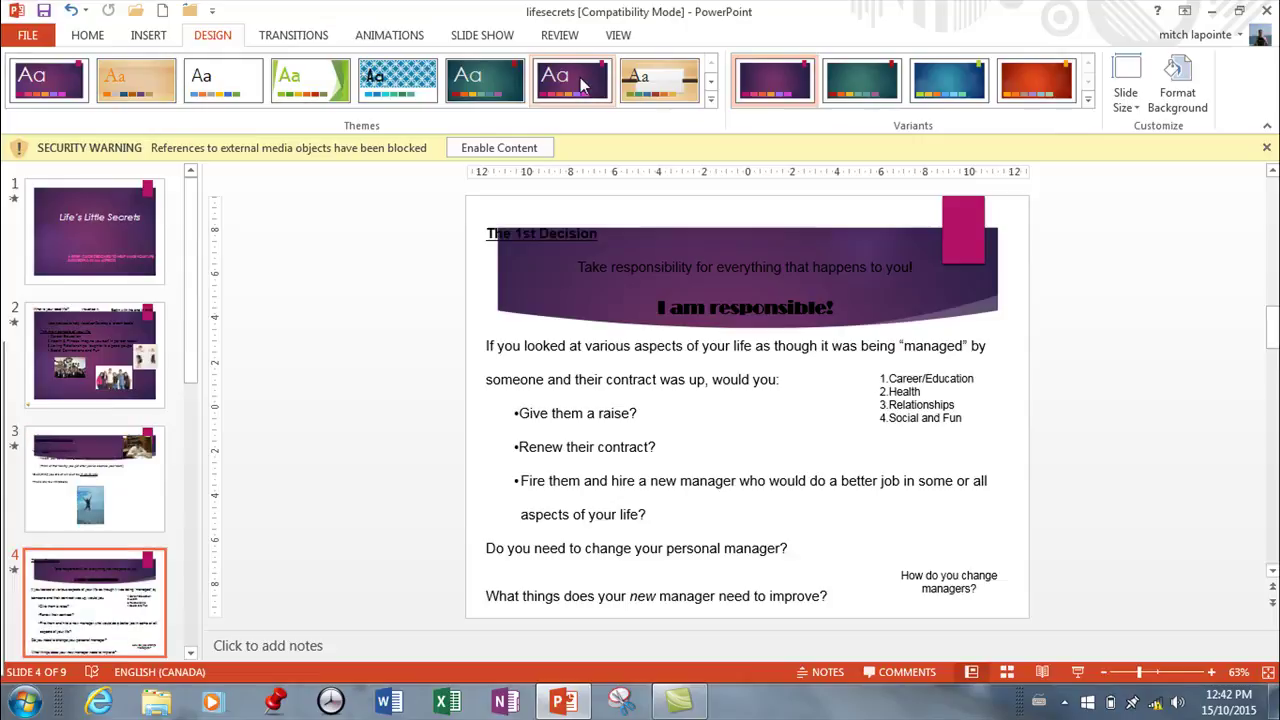
Apply the red-orange theme variant and bring up the Variants Colors list
scroll(500, 230, up, 2)
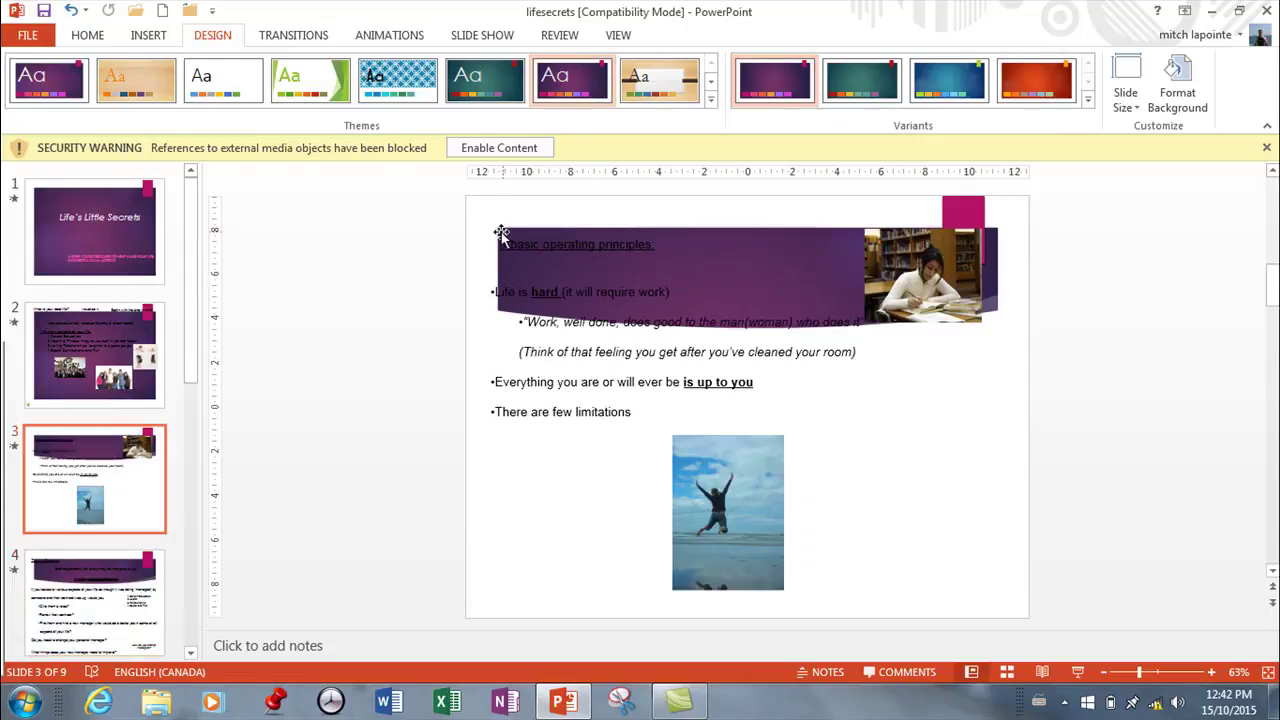
scroll(500, 233, up, 4)
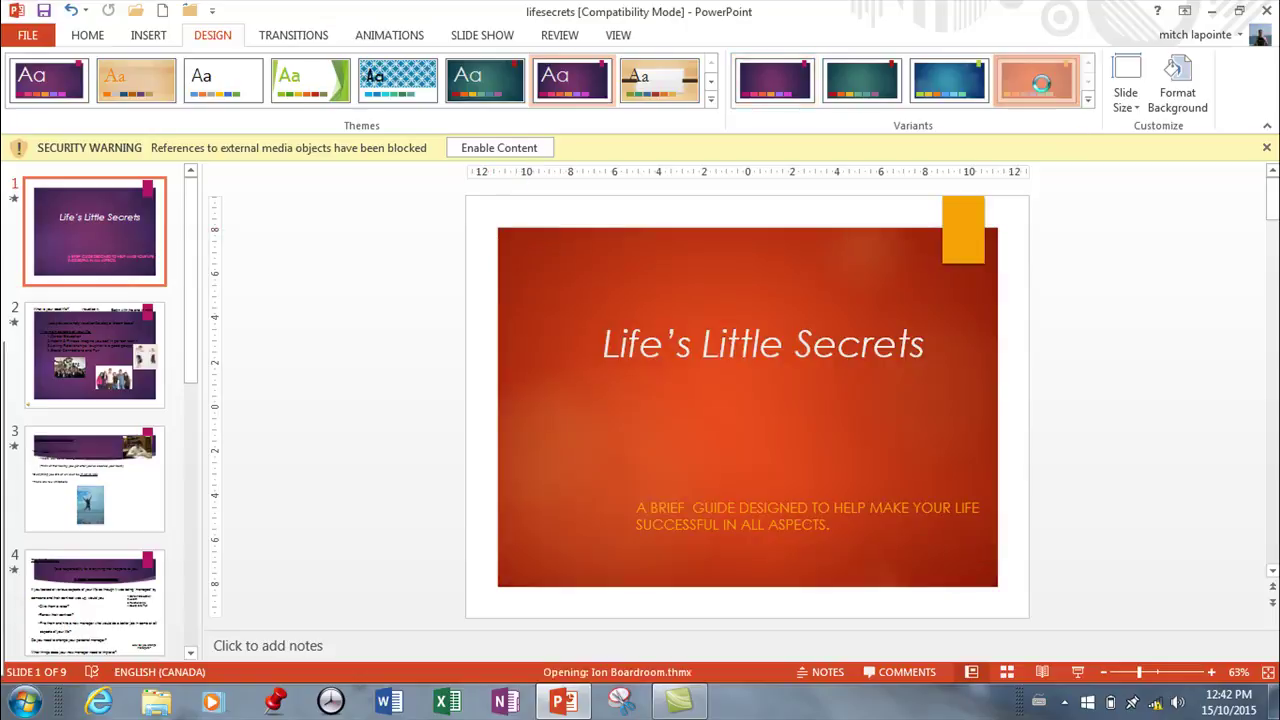
click(1050, 90)
click(1088, 99)
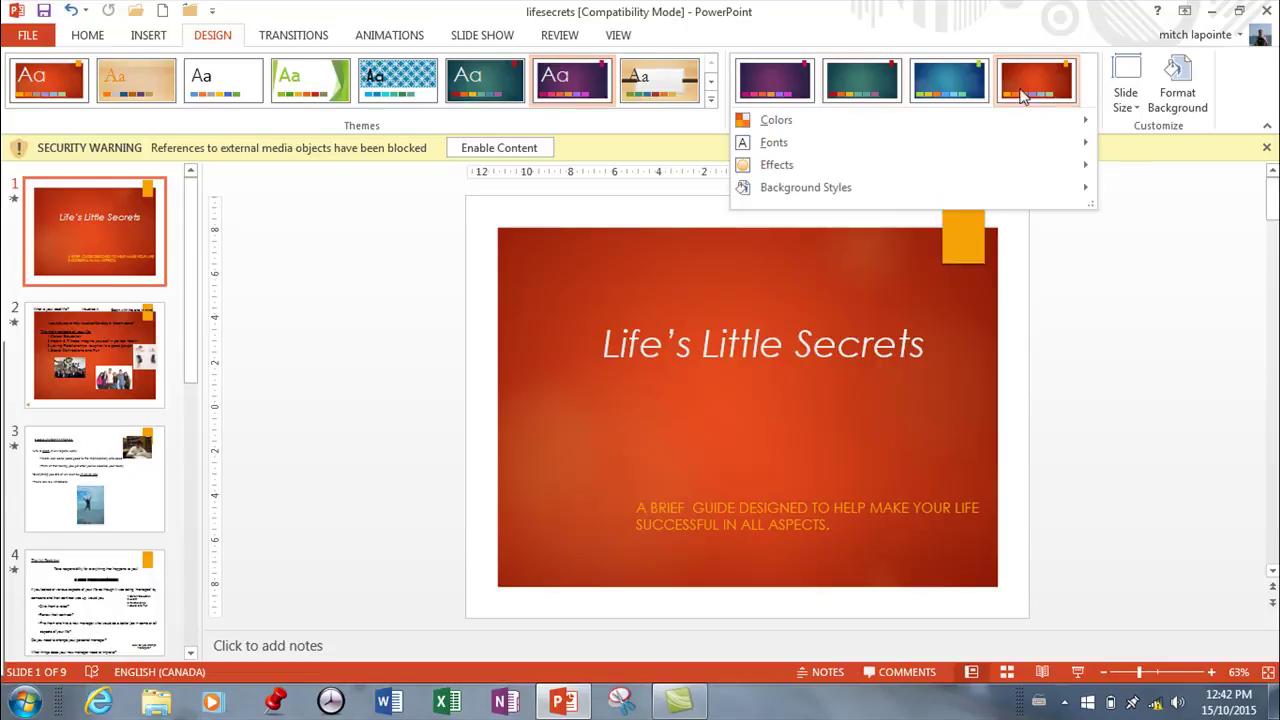
mouse_move(762, 128)
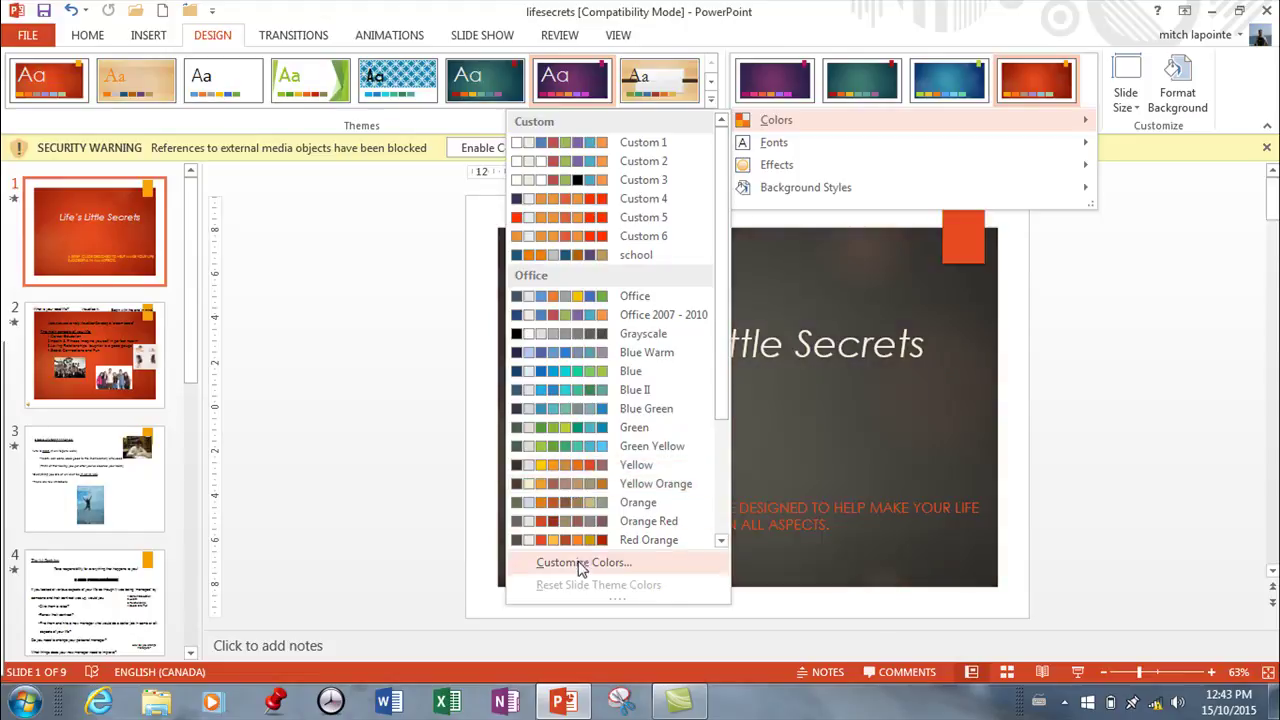
Start a new colour set with Dark 2 blue, Dark 1 white, Accents 4 and 5 orange
click(580, 564)
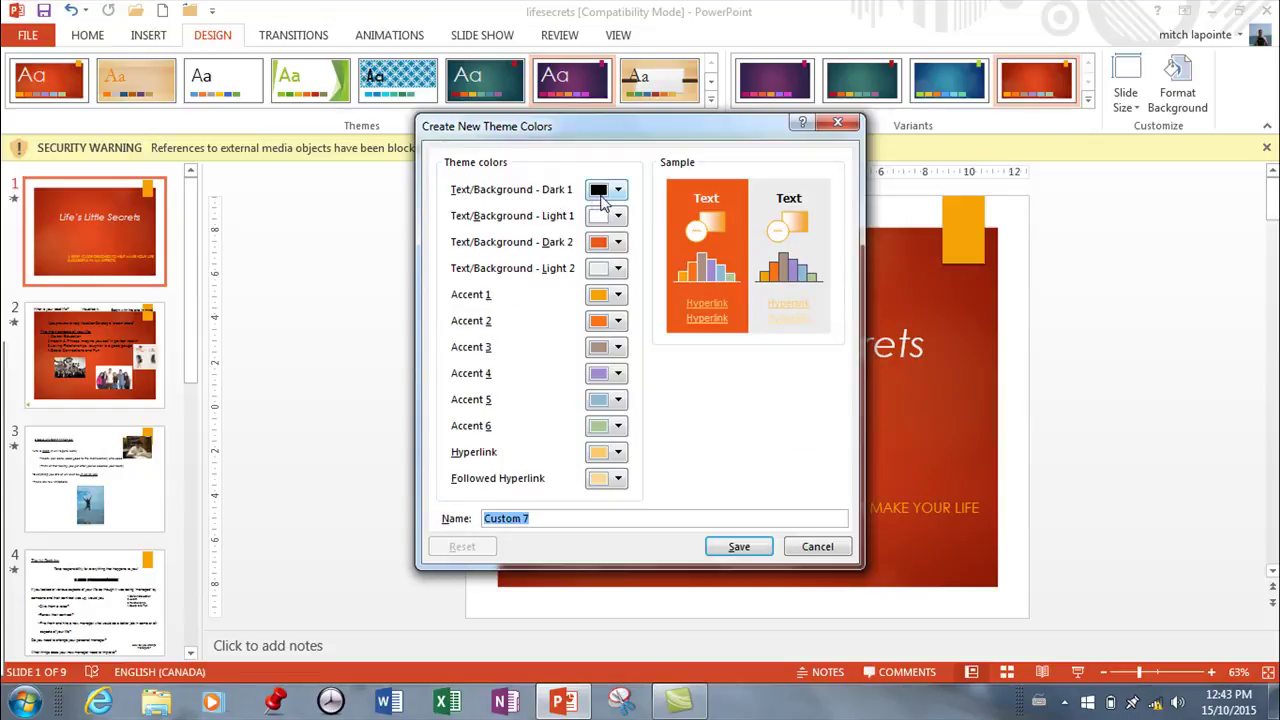
click(619, 244)
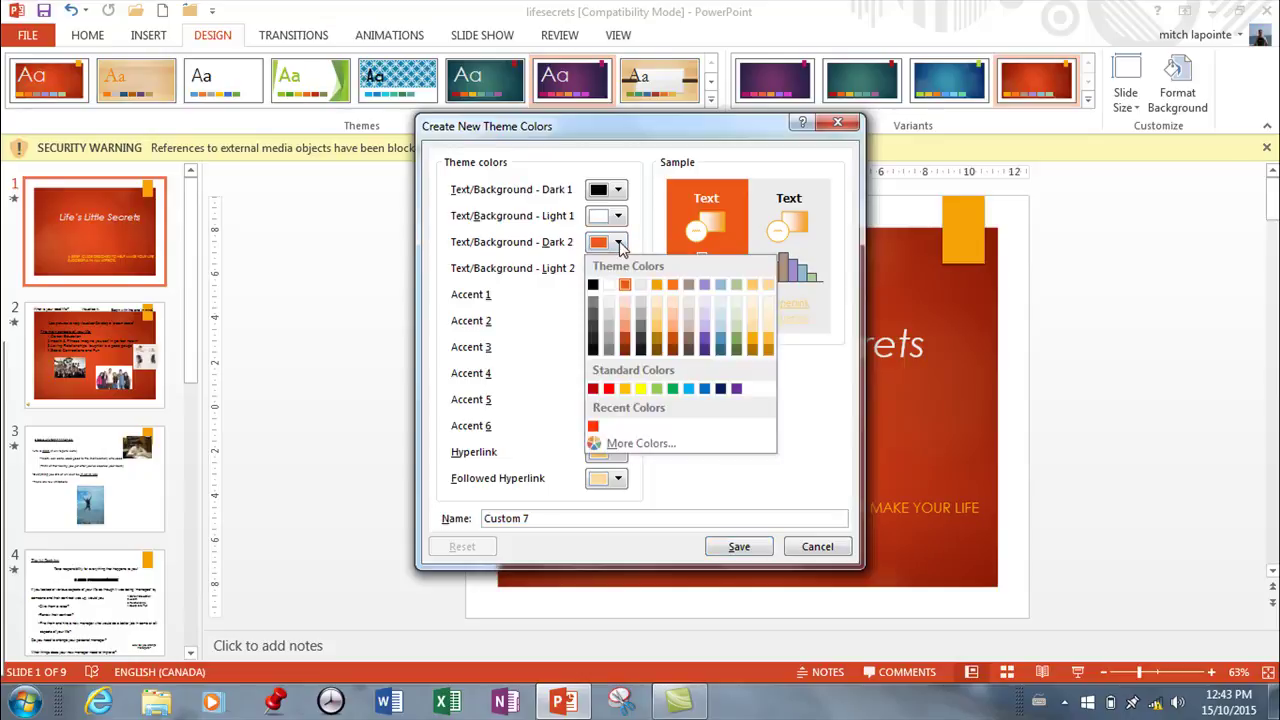
click(721, 343)
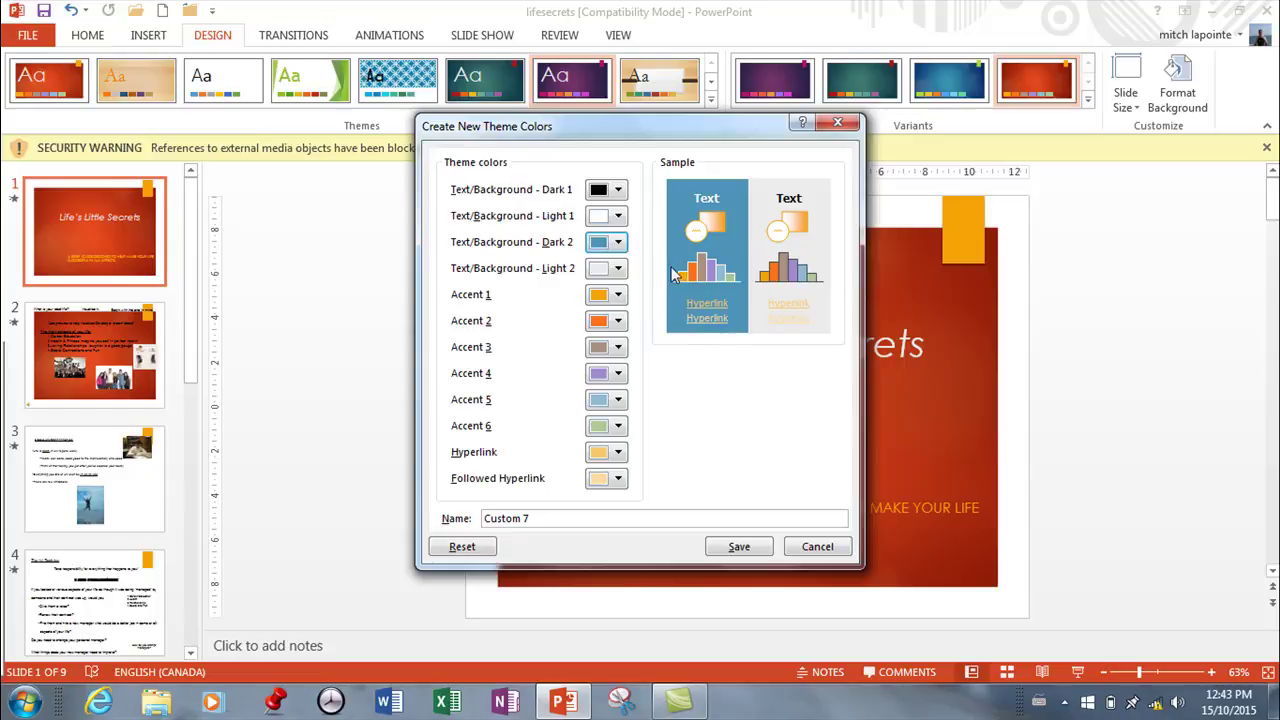
click(619, 190)
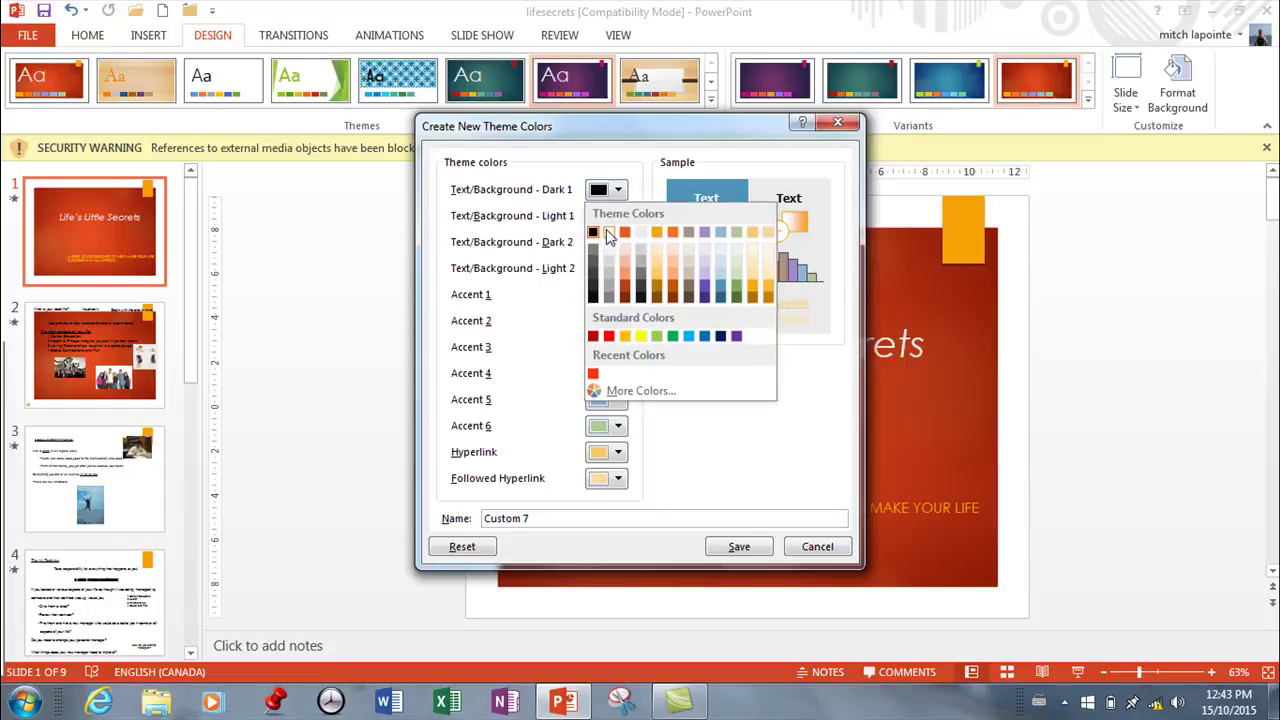
click(609, 232)
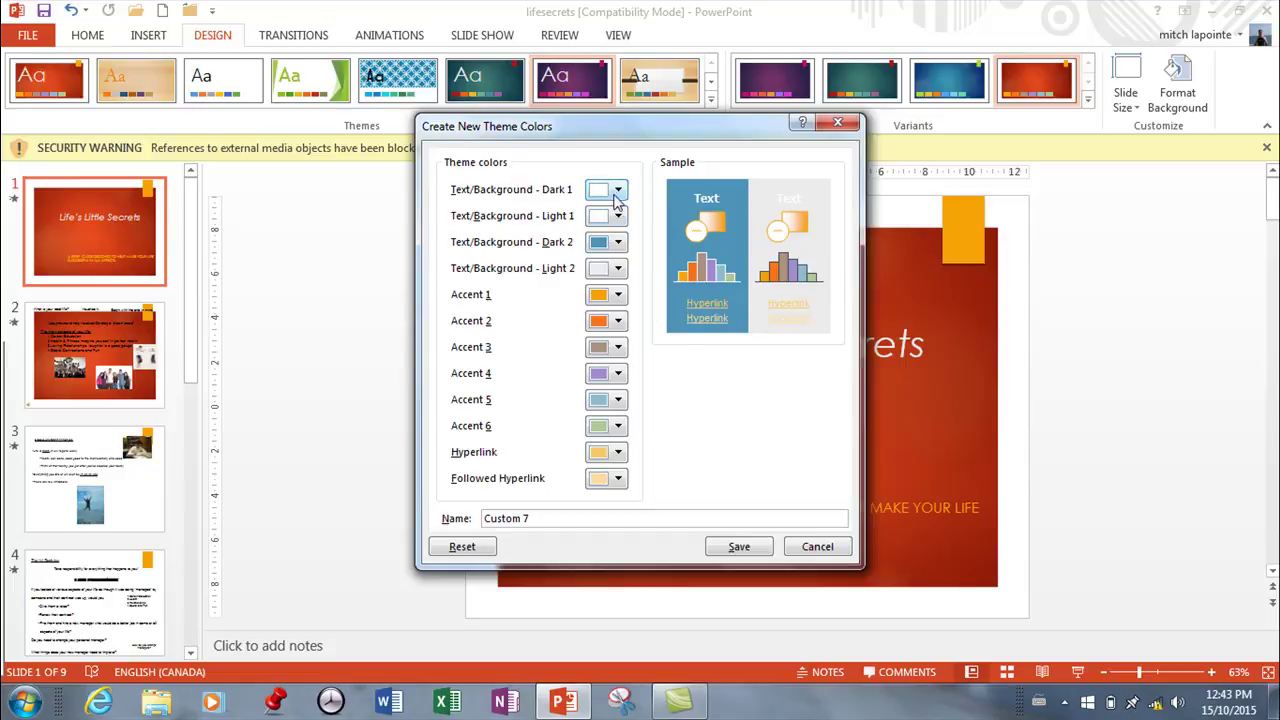
click(618, 373)
click(656, 415)
click(618, 399)
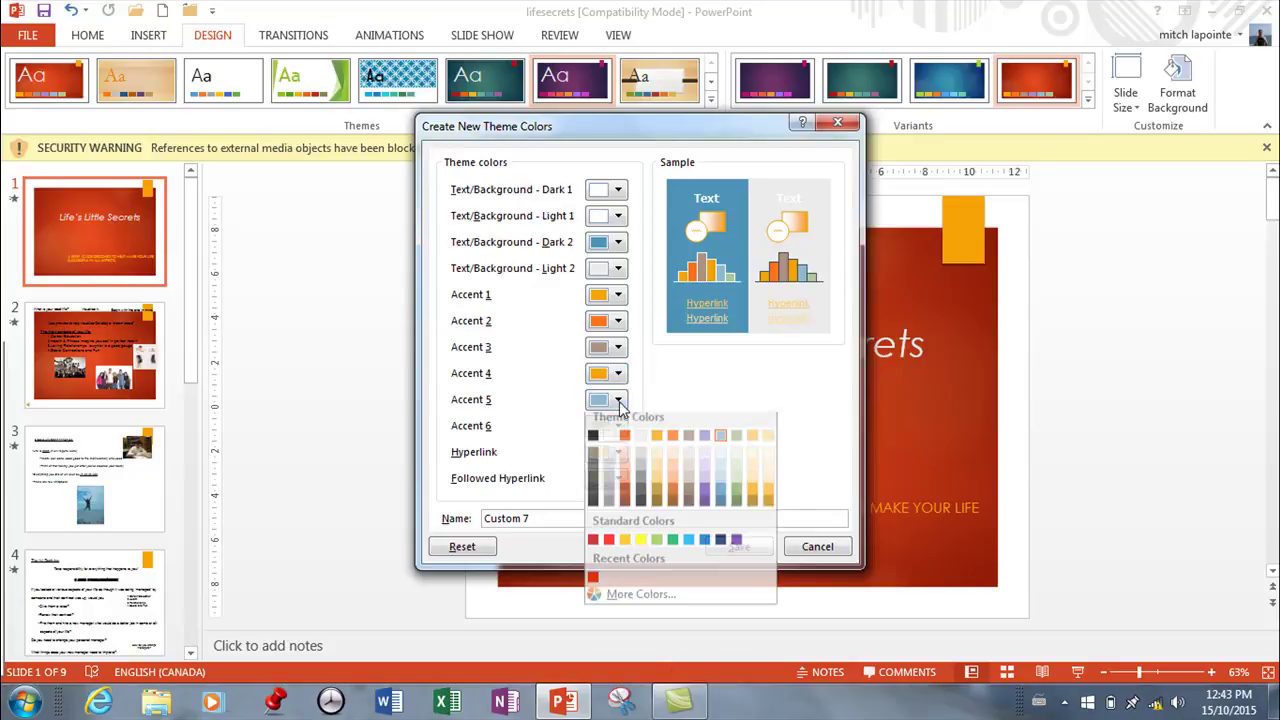
click(656, 437)
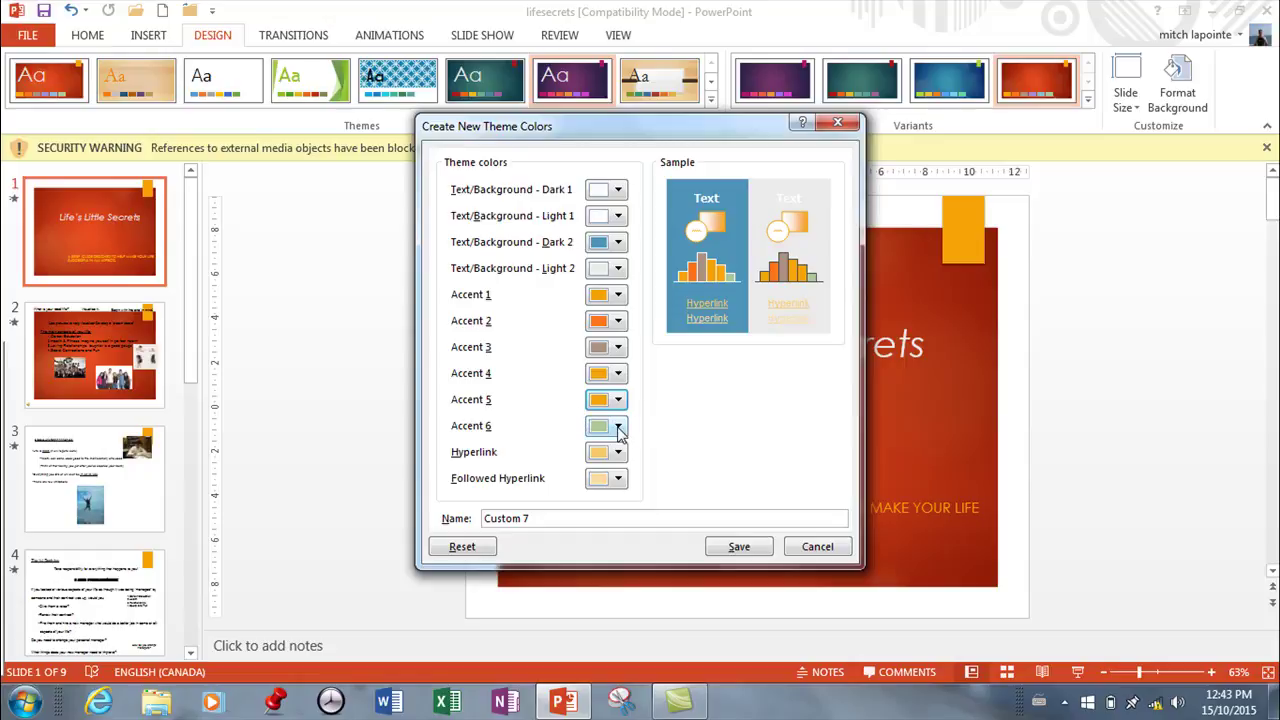
Make Accent 6 dark gold, Accent 3 darker sky blue, and save the set as 'nameit'
click(618, 428)
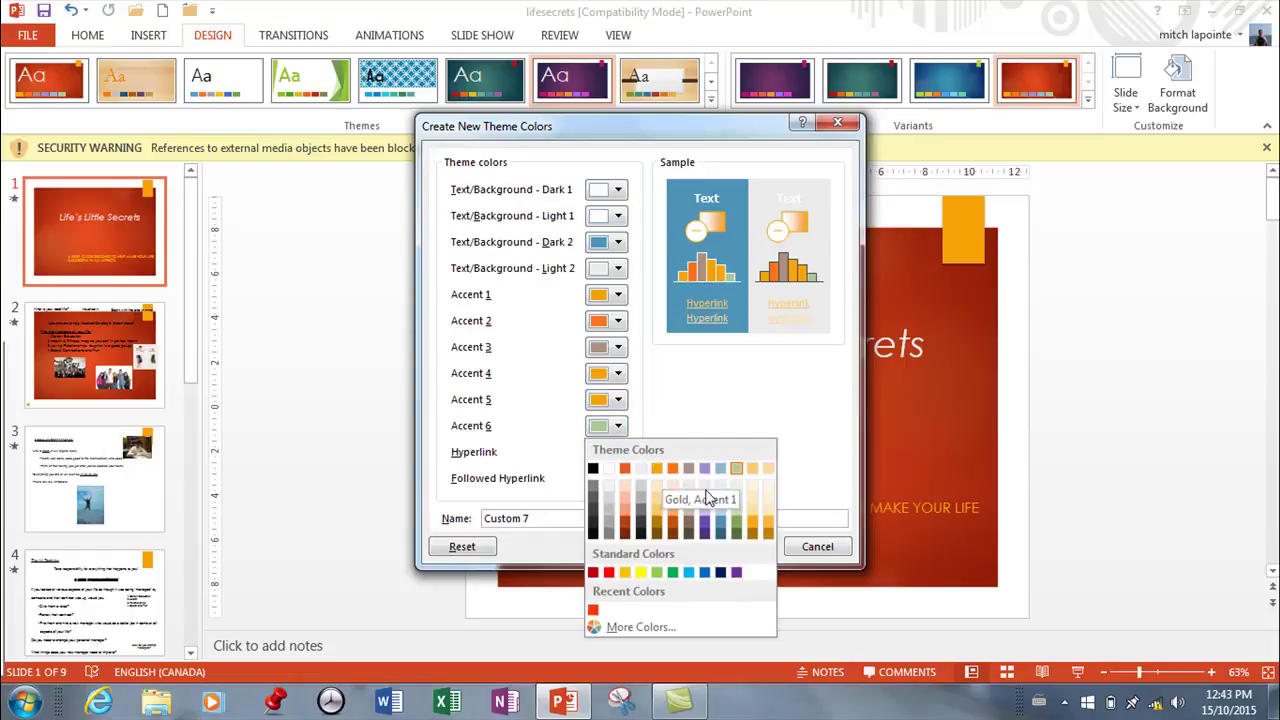
click(768, 532)
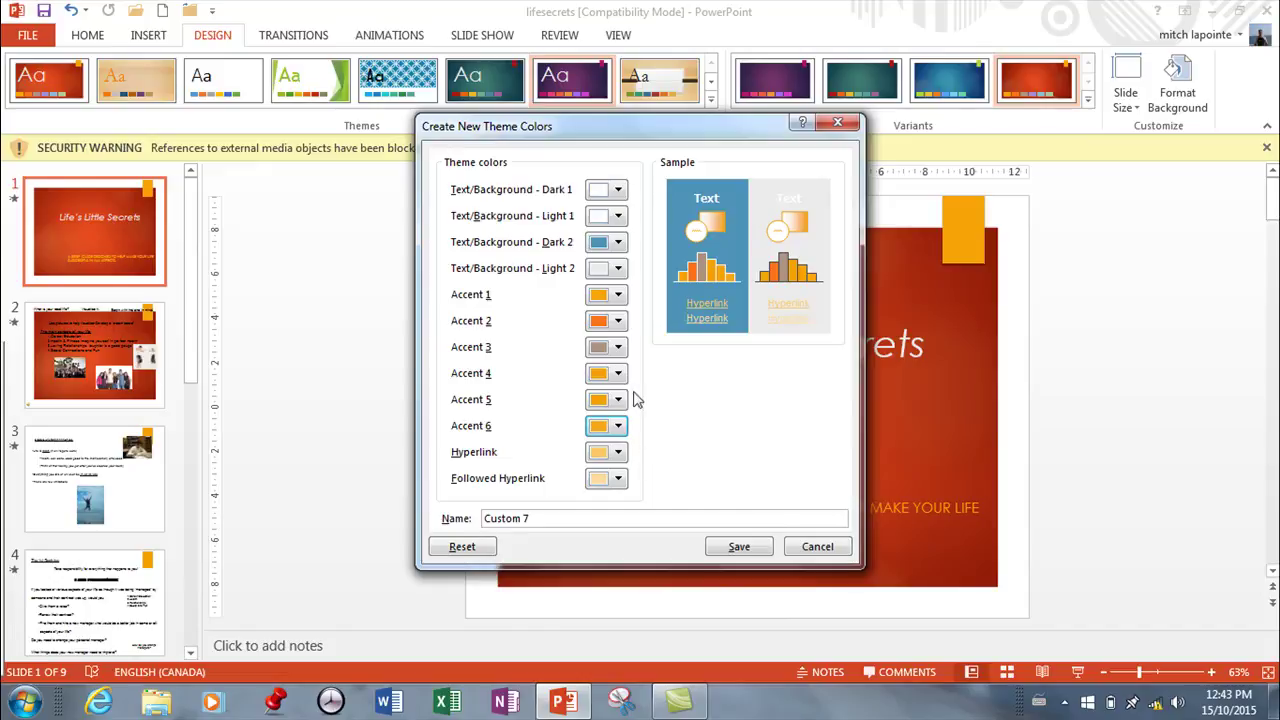
click(618, 347)
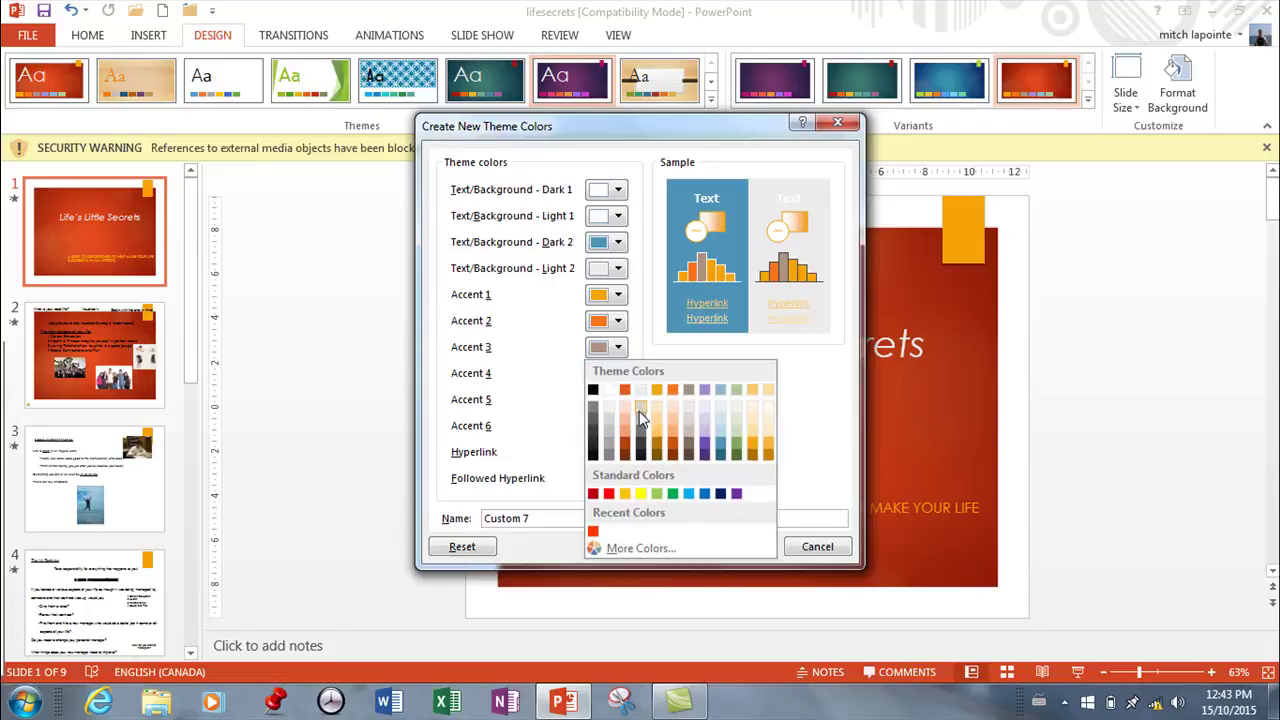
click(722, 449)
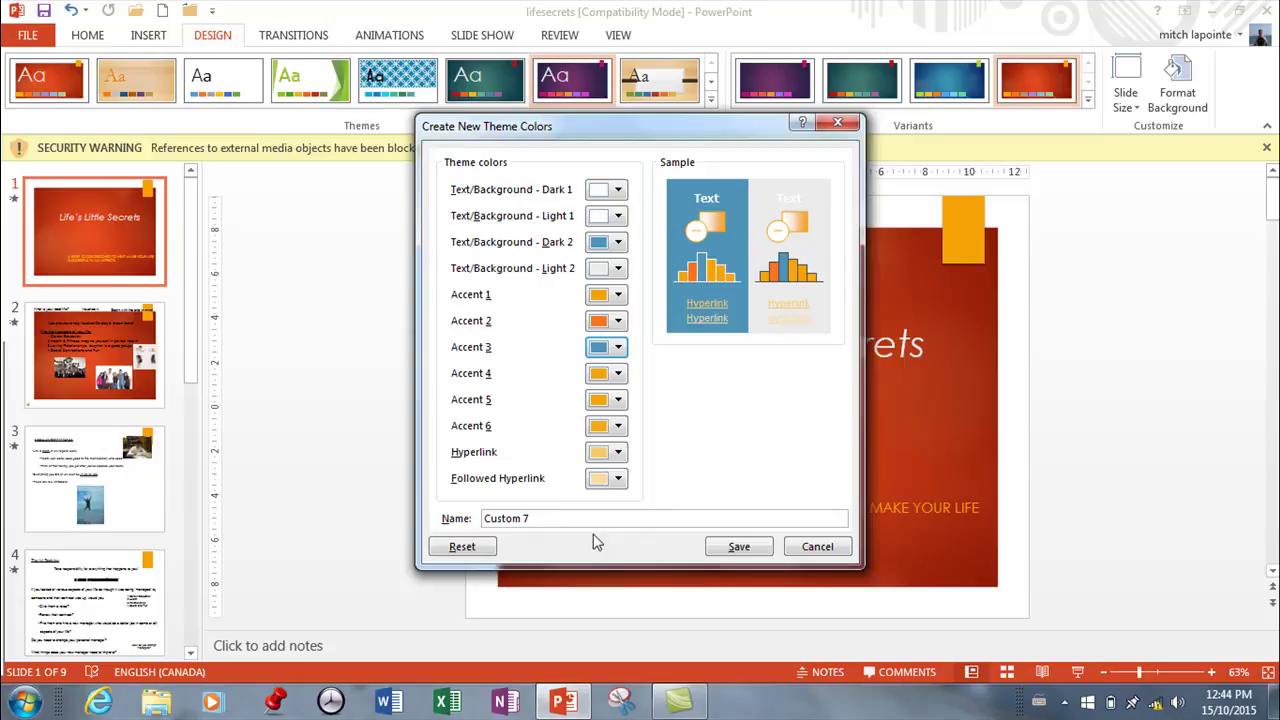
drag(541, 518, 447, 523)
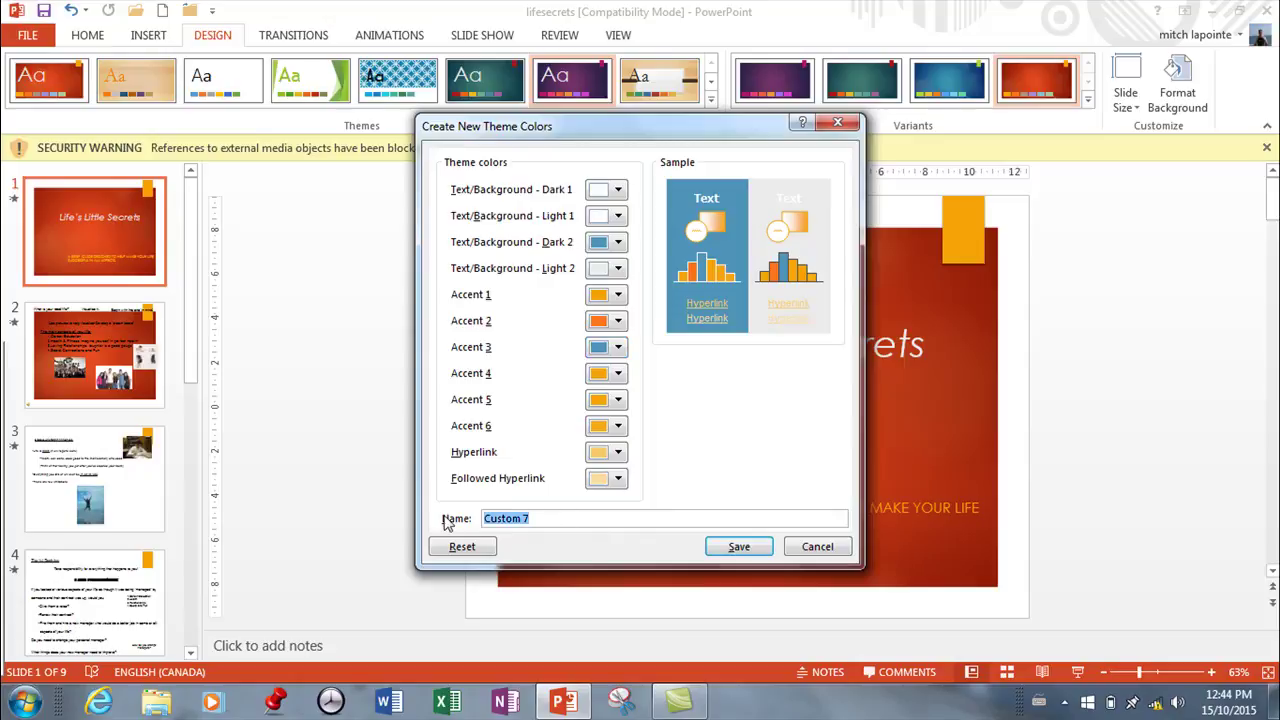
text(nameit)
click(756, 548)
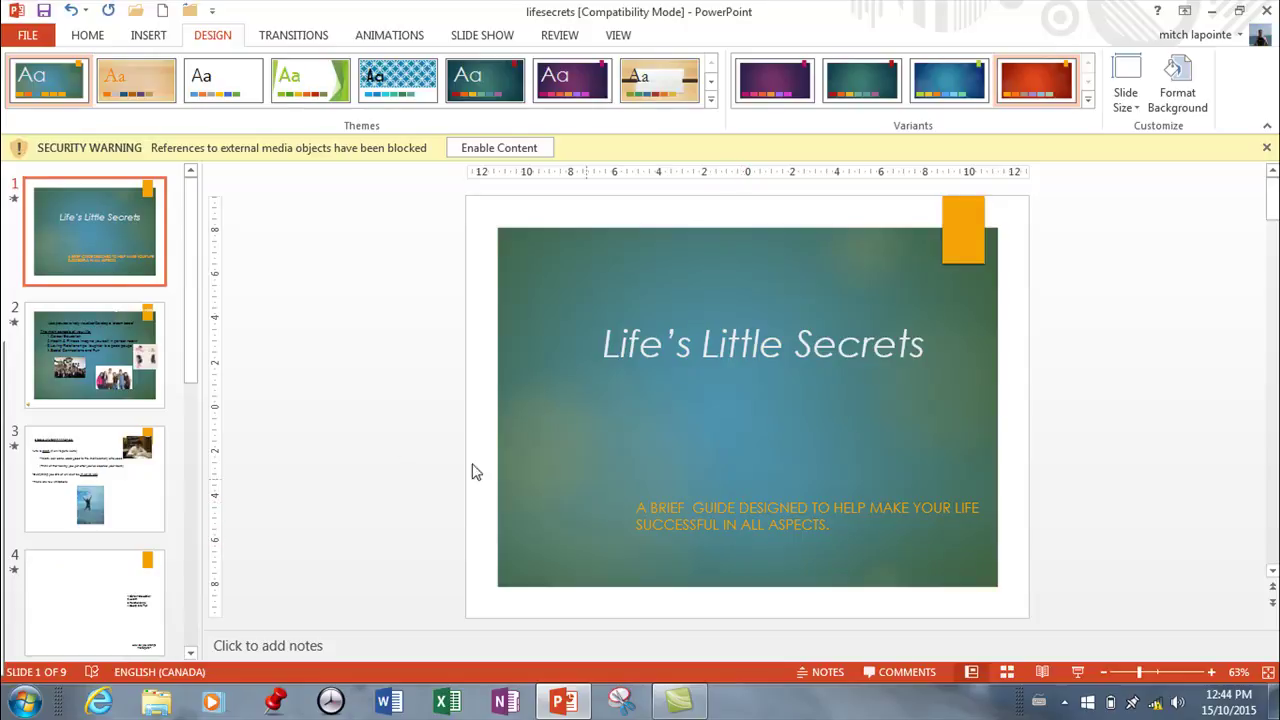
Switch the theme fonts to the Century Schoolbook serif font set
click(1087, 99)
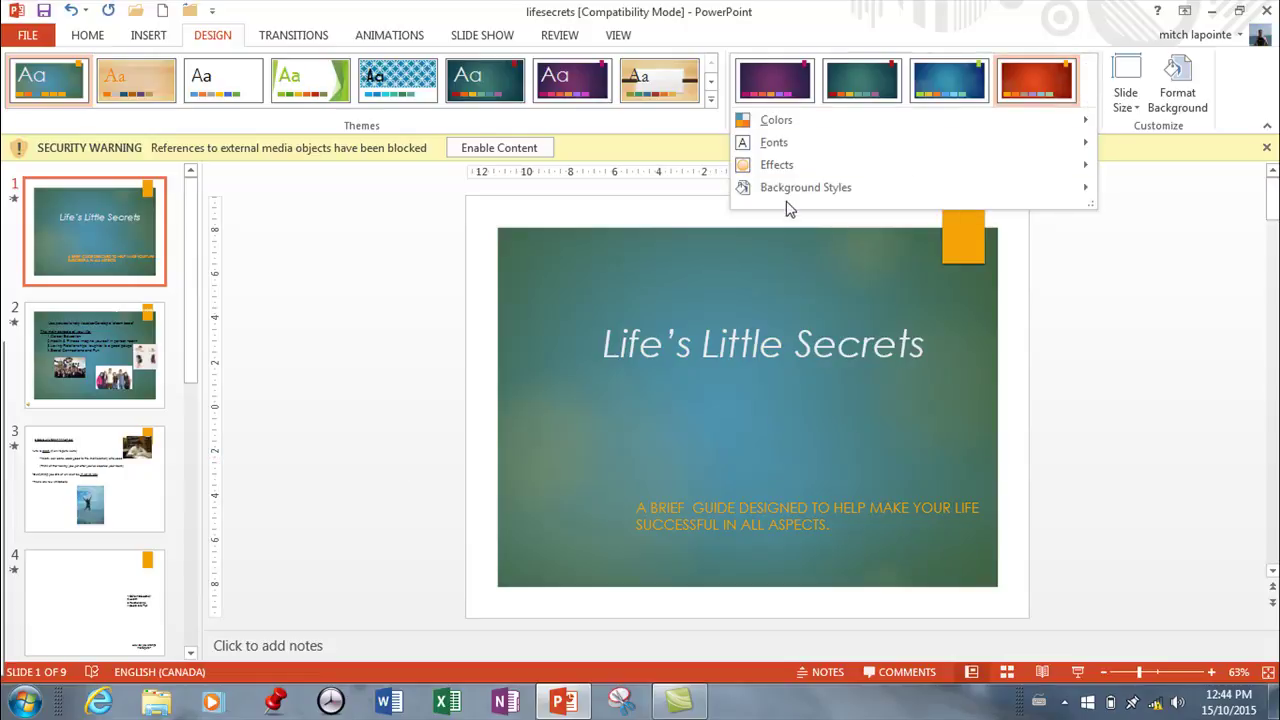
mouse_move(773, 142)
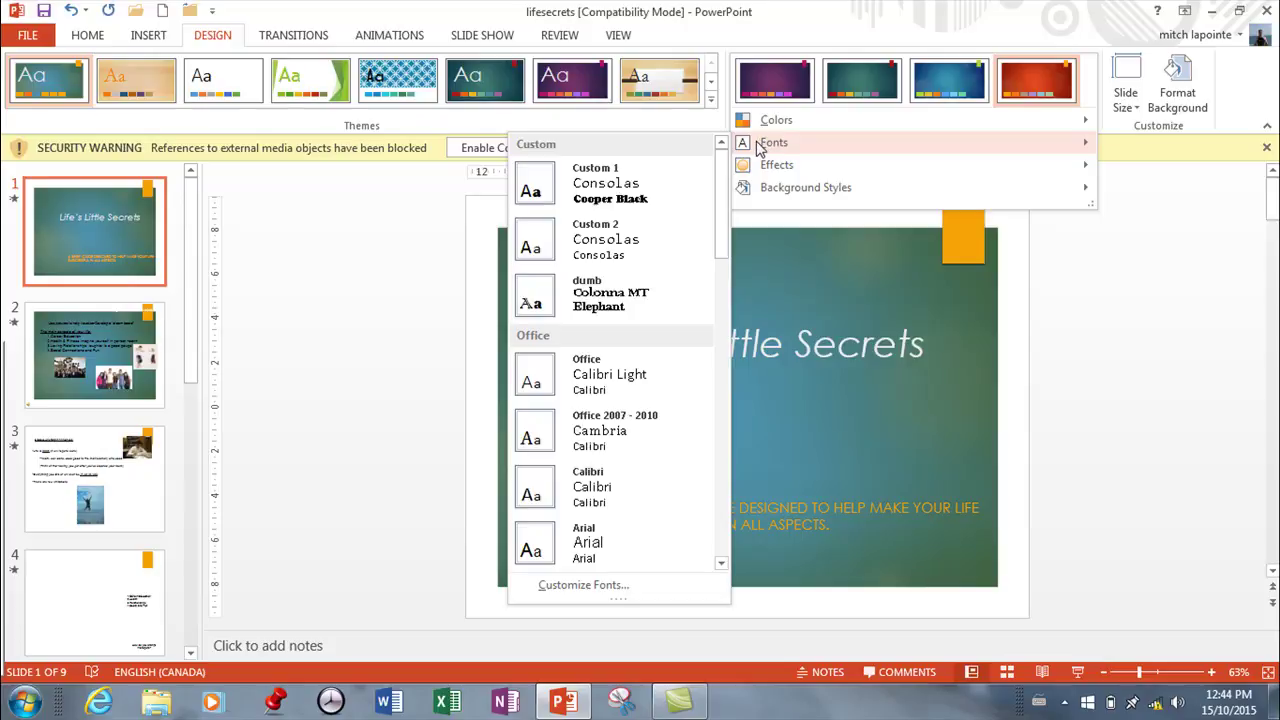
drag(721, 177, 708, 345)
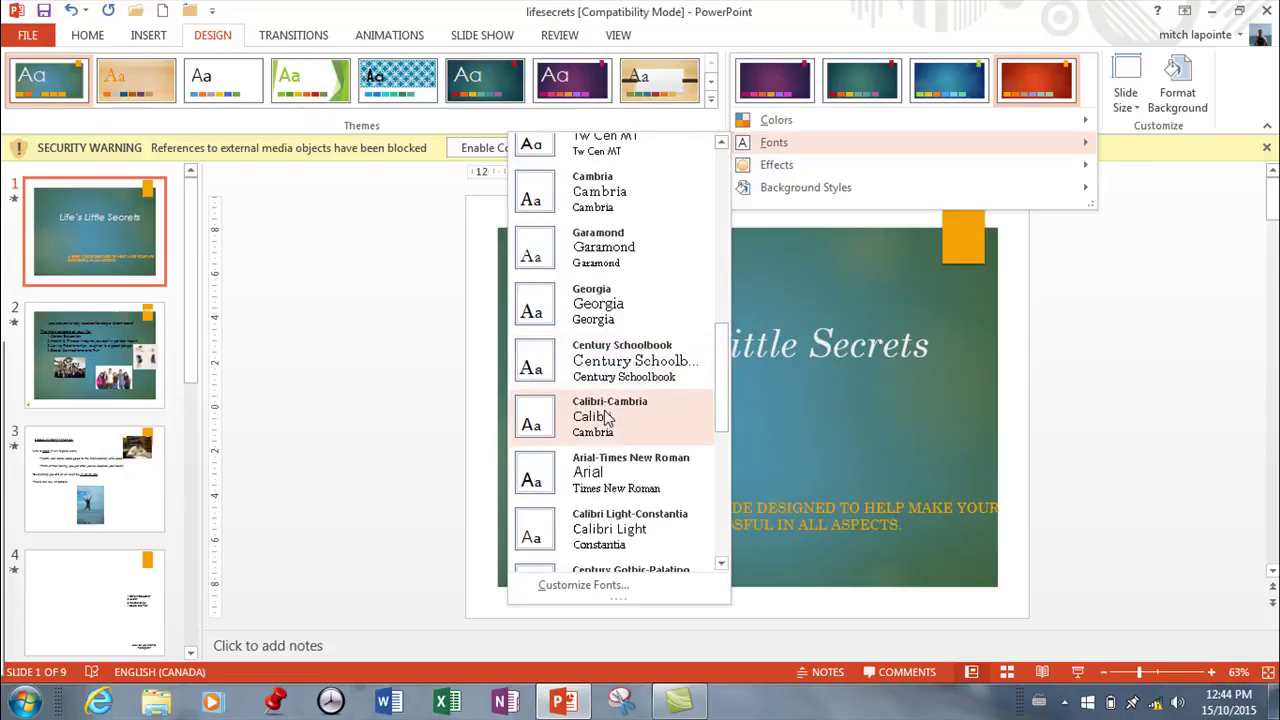
click(609, 361)
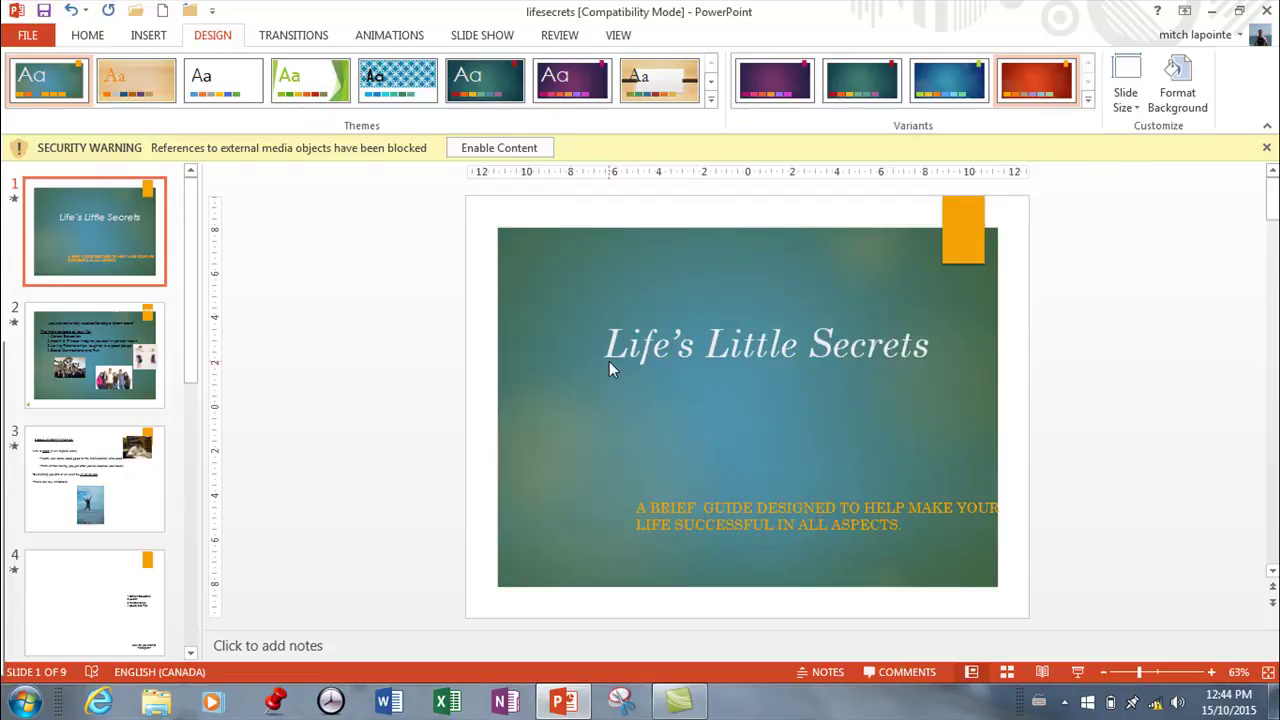
click(1088, 100)
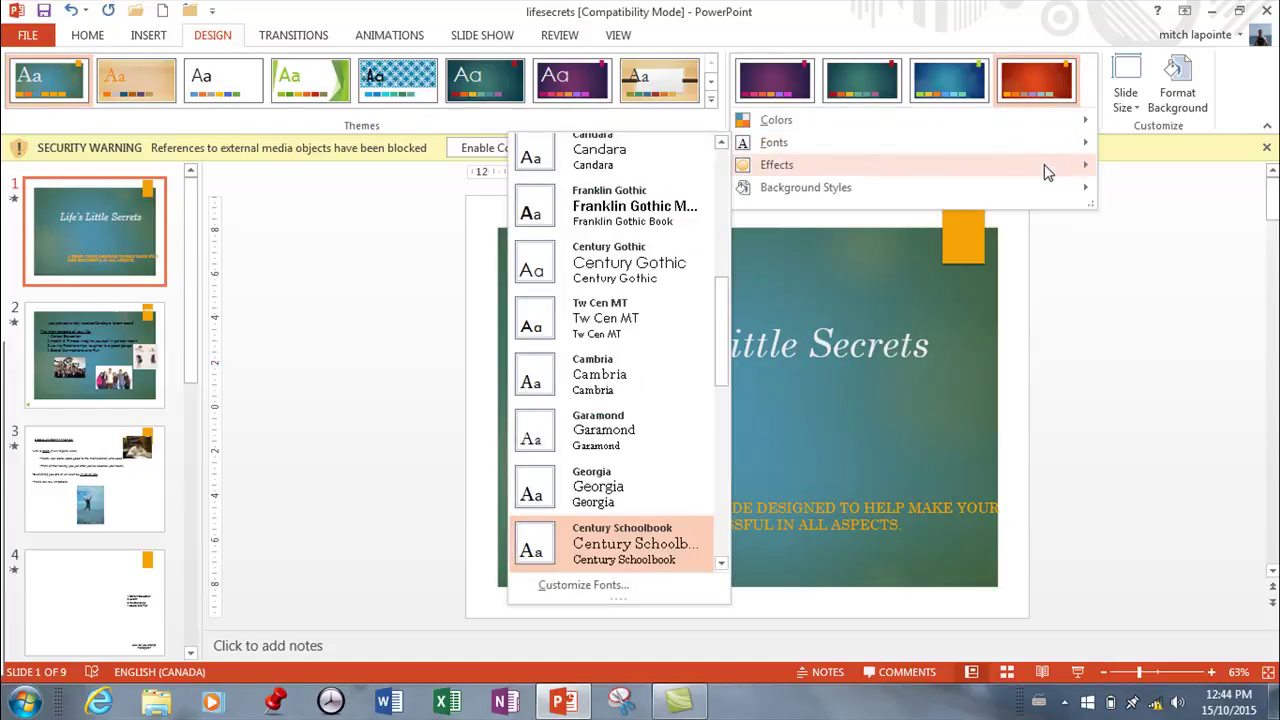
Set the theme effects to the Inset style
mouse_move(1046, 172)
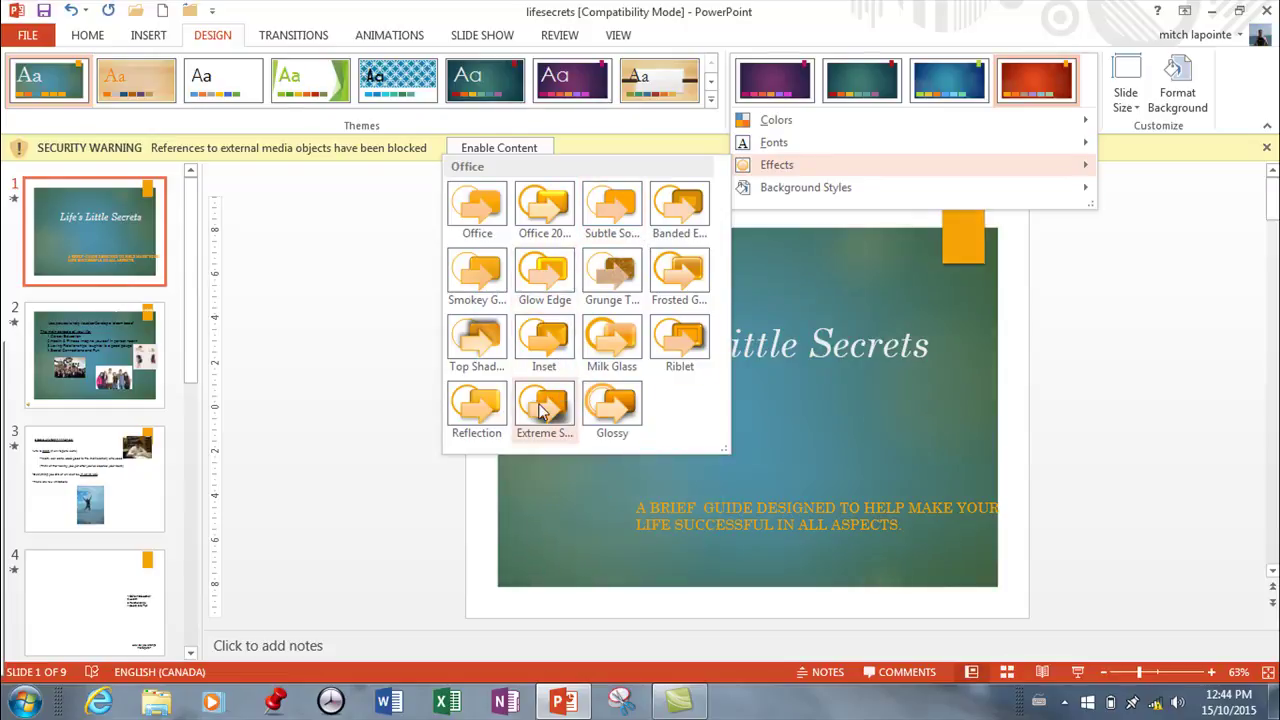
click(552, 347)
click(1088, 99)
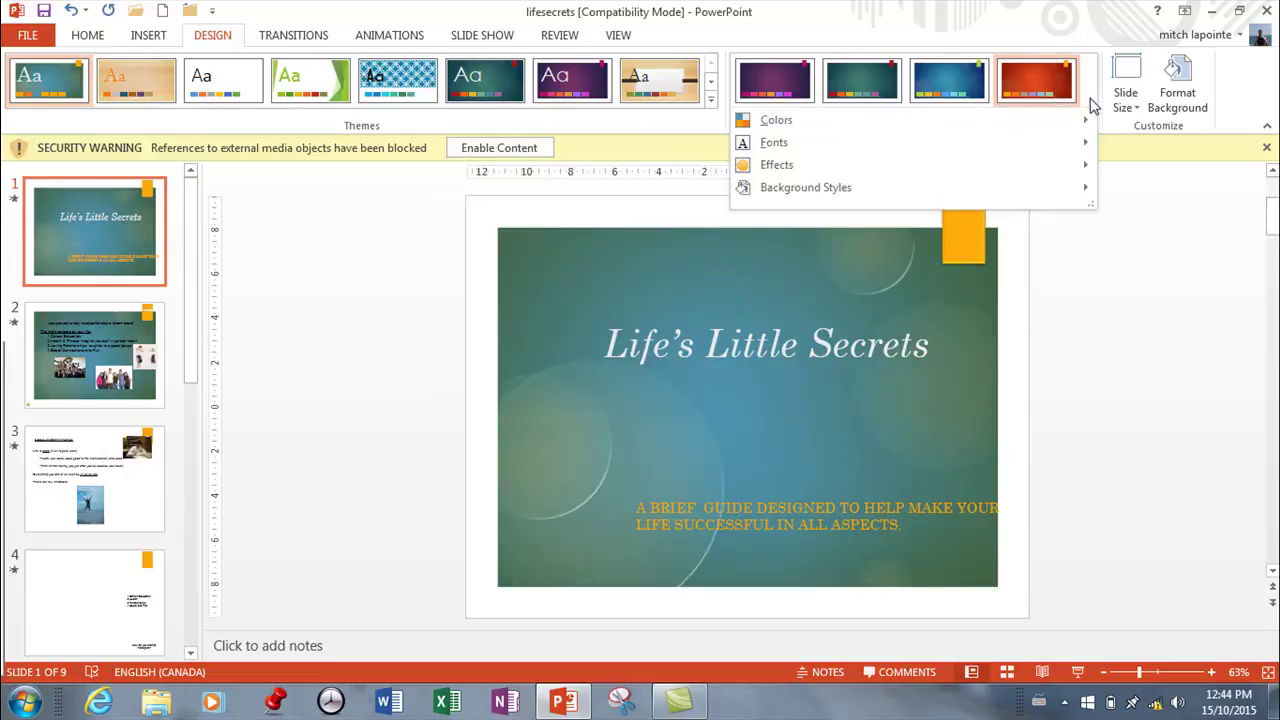
mouse_move(900, 198)
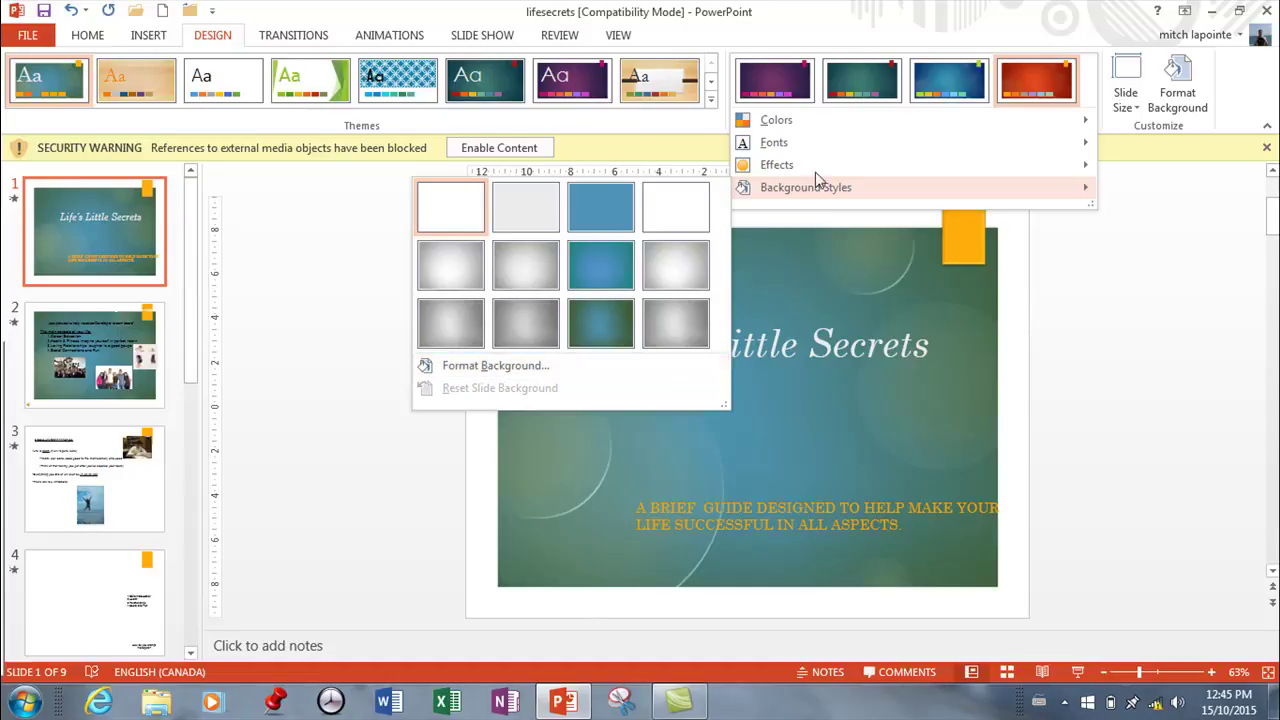
Close the Variants menu and expand the full Themes gallery
mouse_move(895, 129)
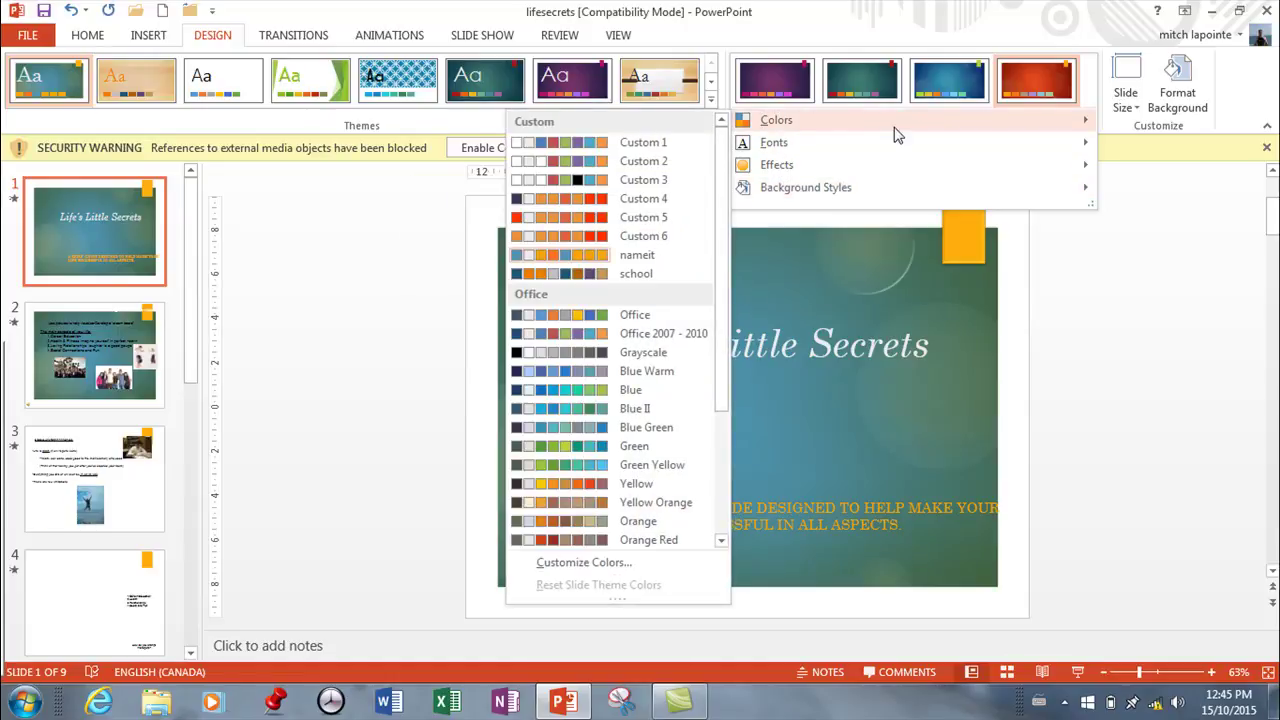
click(1125, 241)
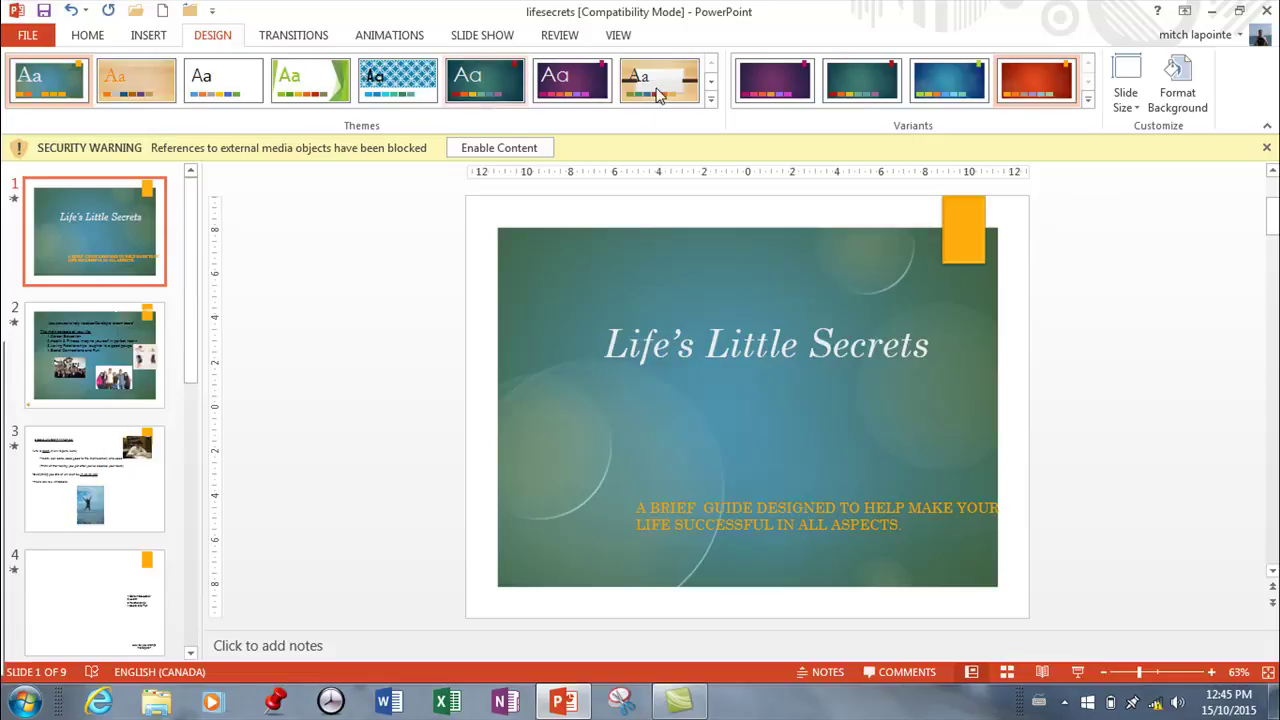
click(711, 102)
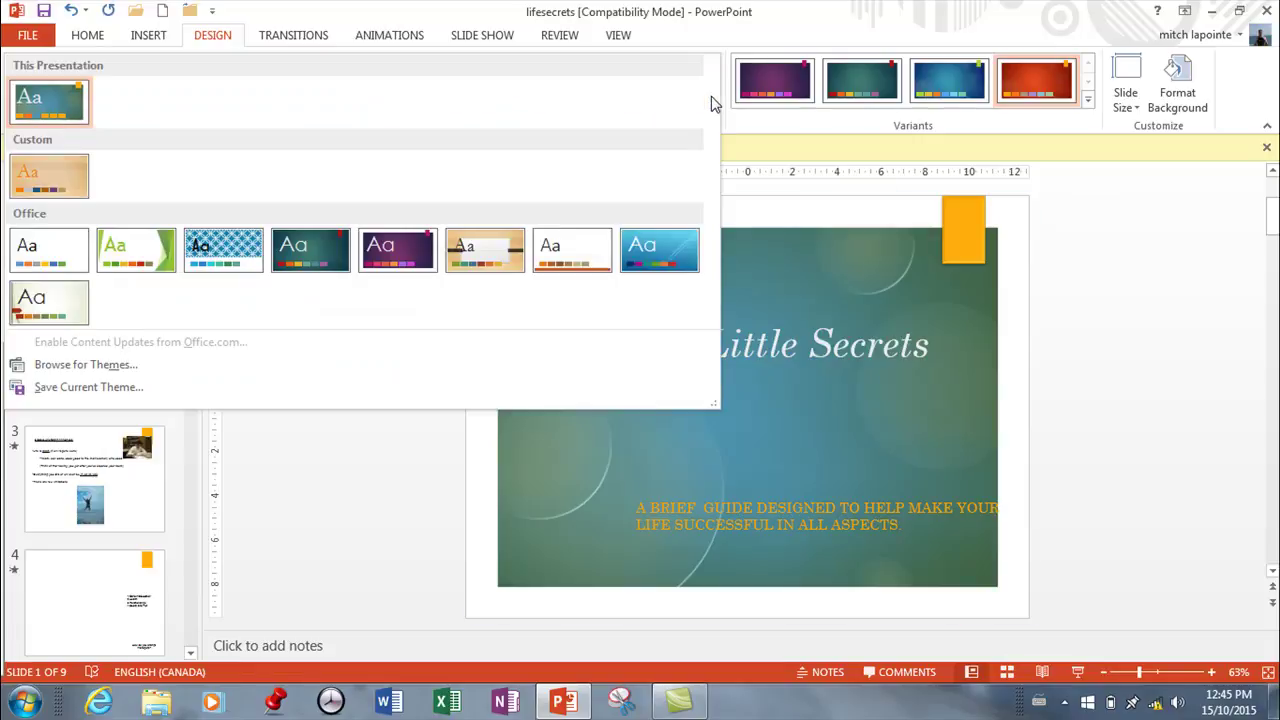
Save the current theme as 'name' and verify it appears among the Custom themes
click(80, 390)
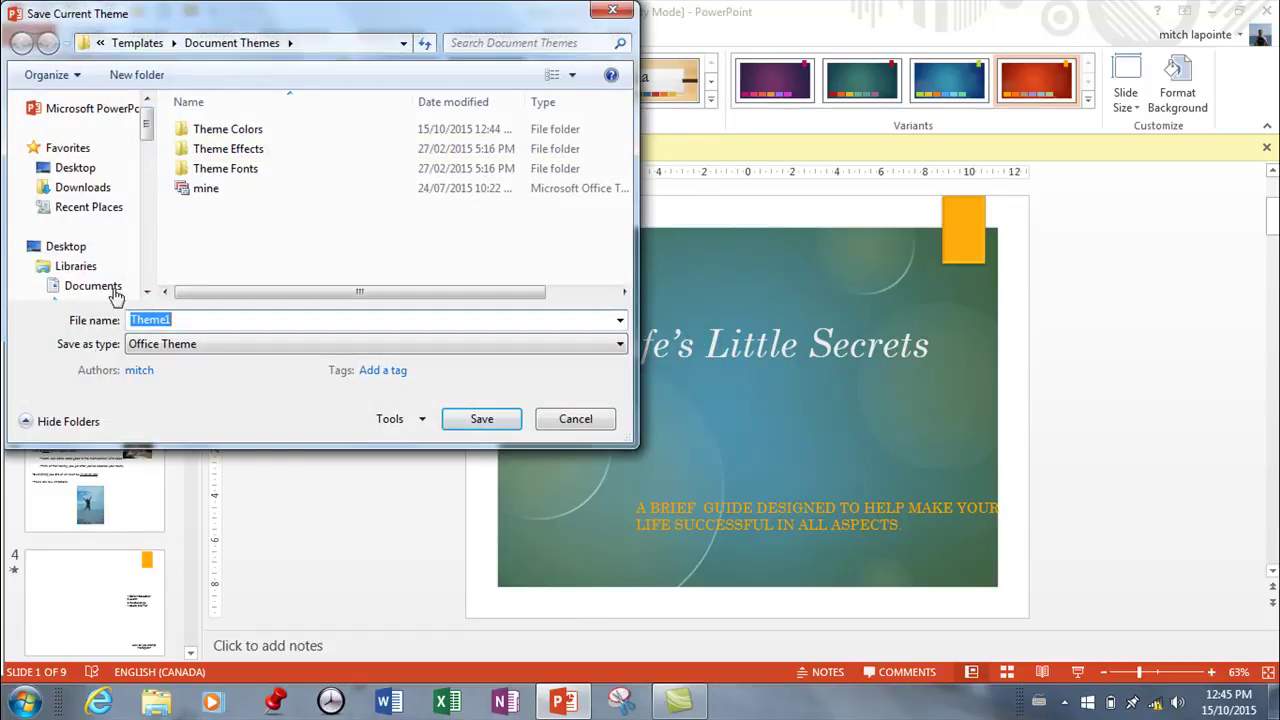
text(name)
key(Return)
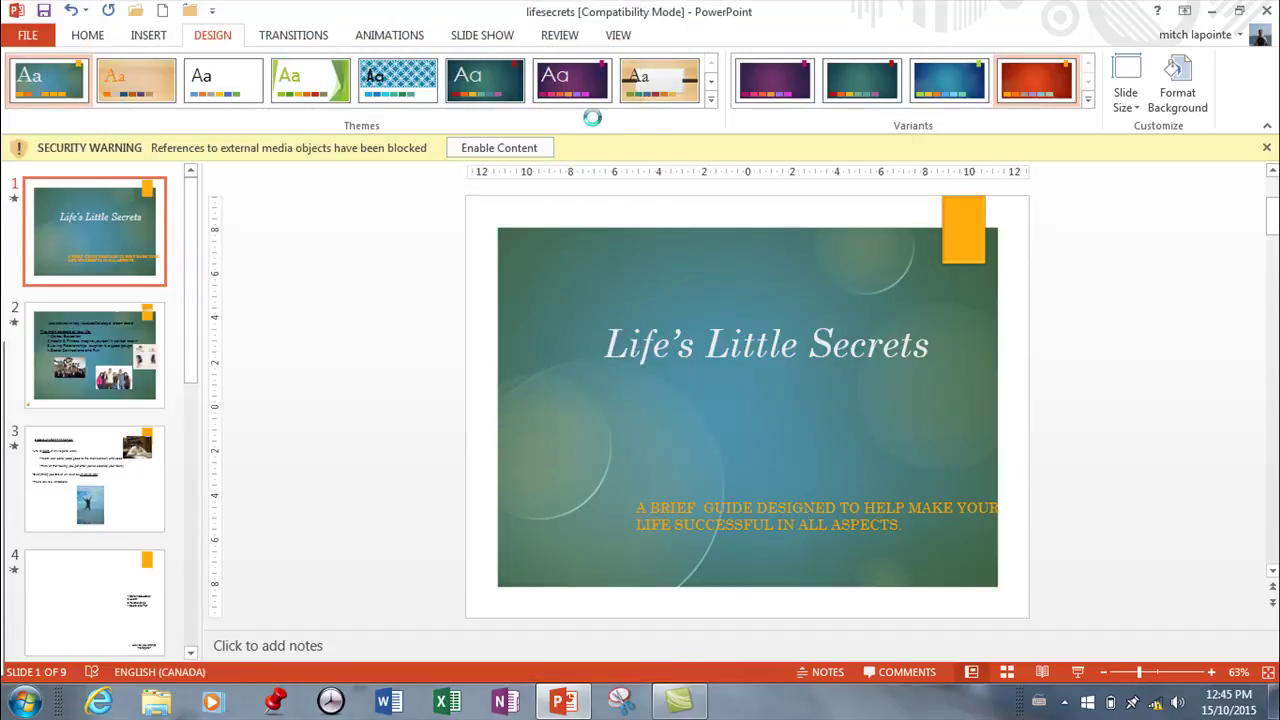
click(711, 100)
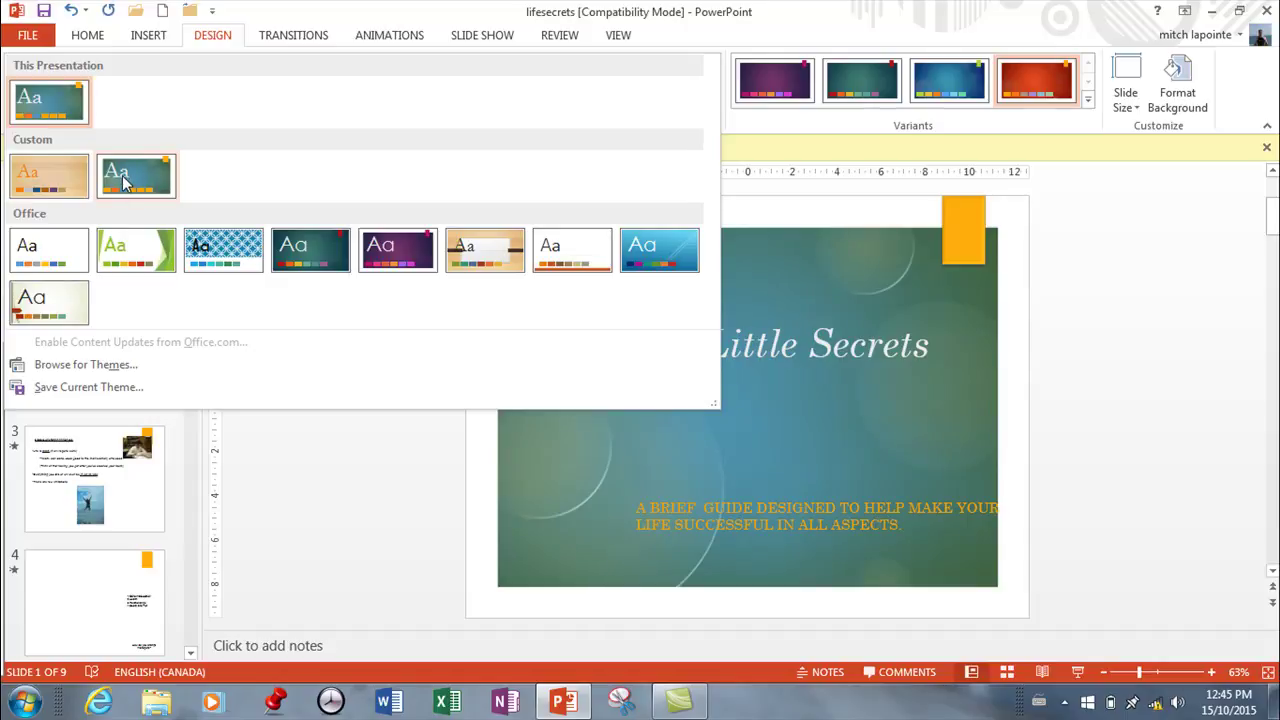
click(1015, 310)
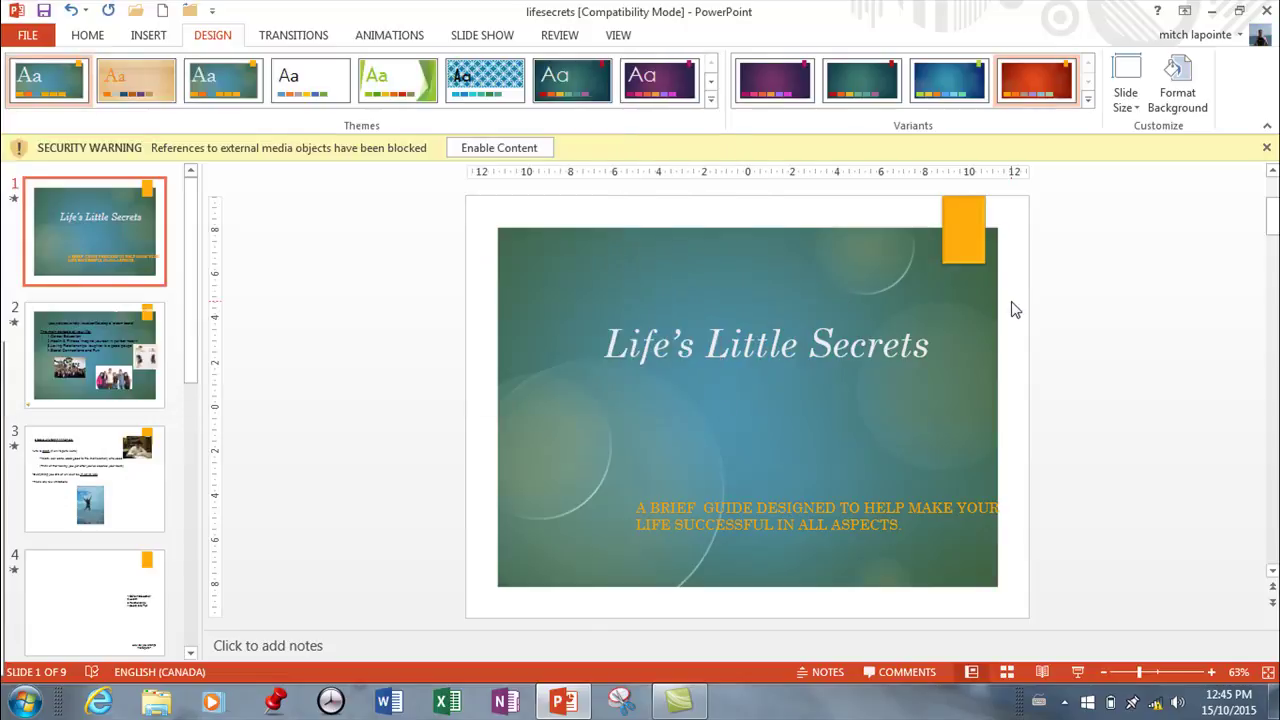